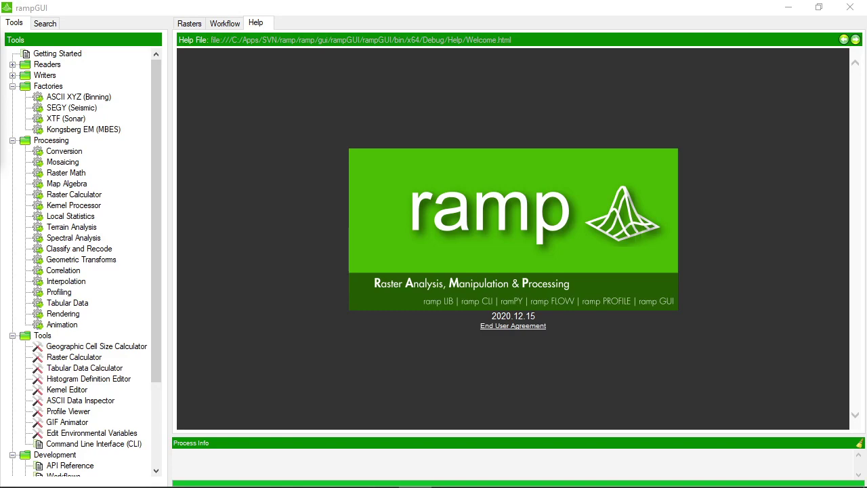
Step: Show the help page for the ASCII XYZ (Binning) factory, returning to rampGUI from the browser's binning diagram
left_click(68, 98)
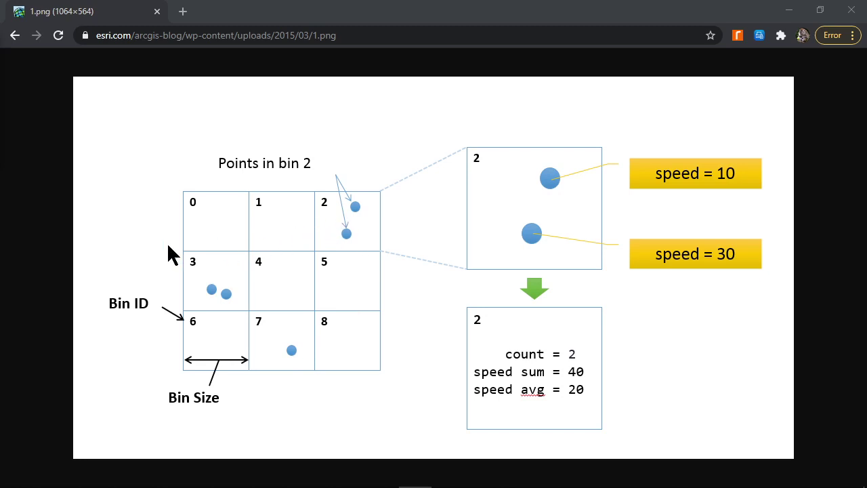
key("alt+Tab")
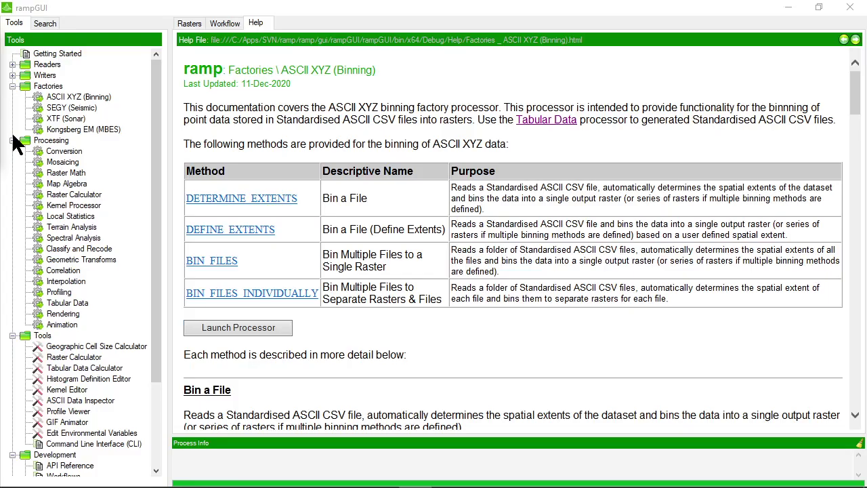
double_click(79, 96)
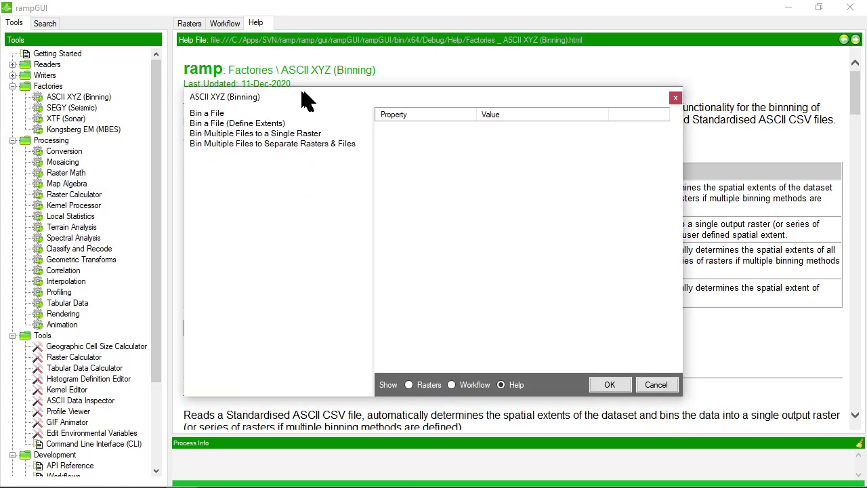
left_click_drag(302, 92, 342, 74)
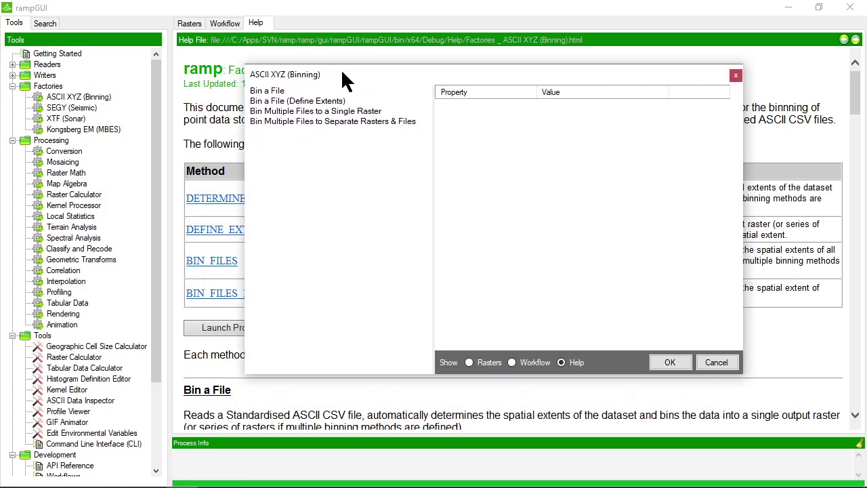
left_click(275, 94)
left_click_drag(340, 68, 303, 79)
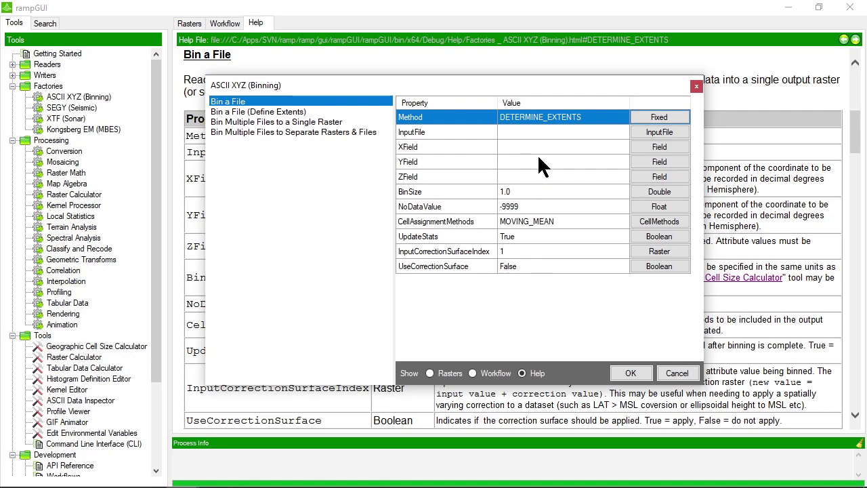
left_click(537, 134)
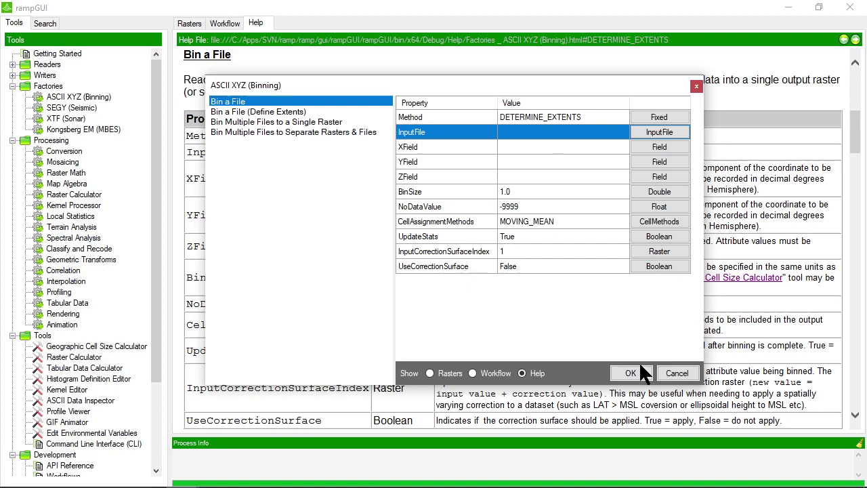
left_click(676, 373)
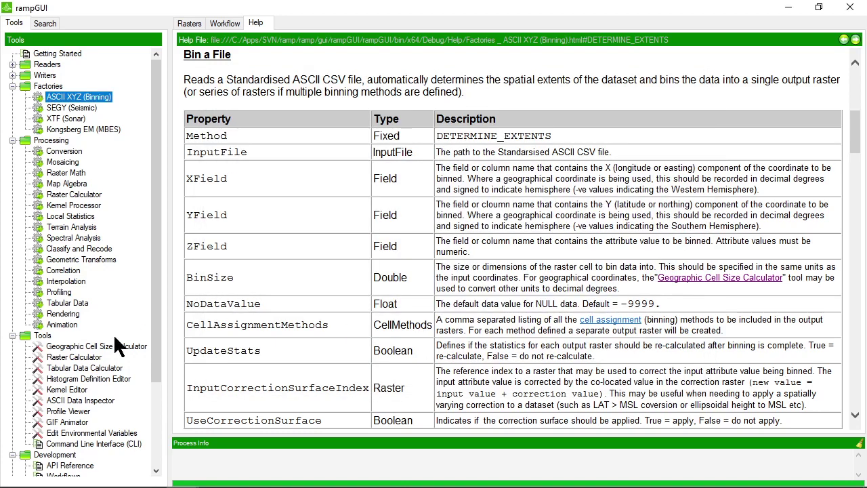
Step: Launch the ASCII Data Inspector and load GP1569_Horizon_R2_TWT_BSS.xyz.csv from the Sample Data folder as raw ASCII data
left_click(87, 401)
left_click(221, 207)
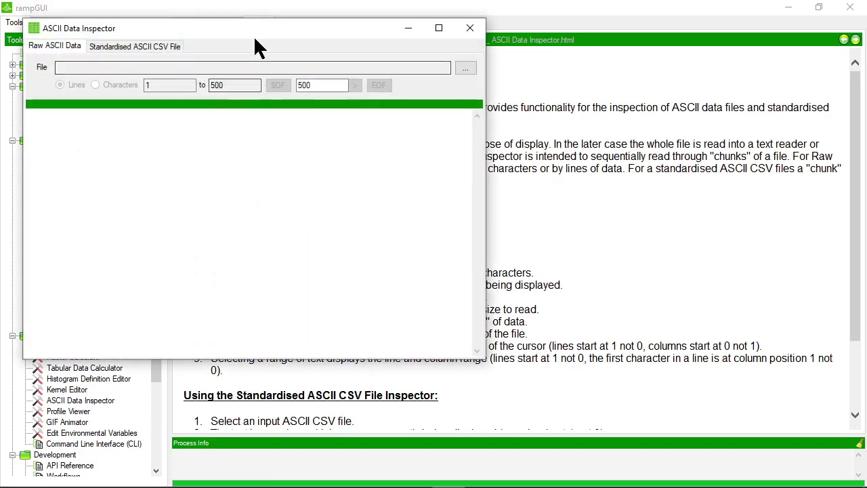
left_click_drag(254, 35, 476, 69)
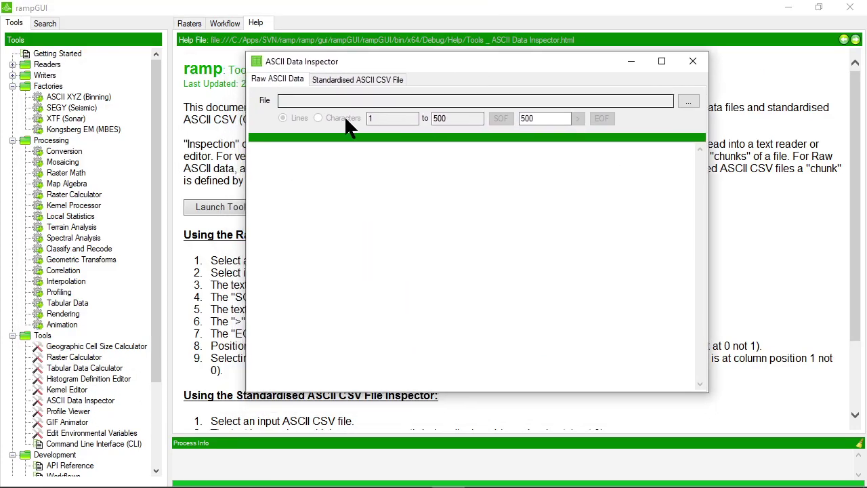
left_click(687, 101)
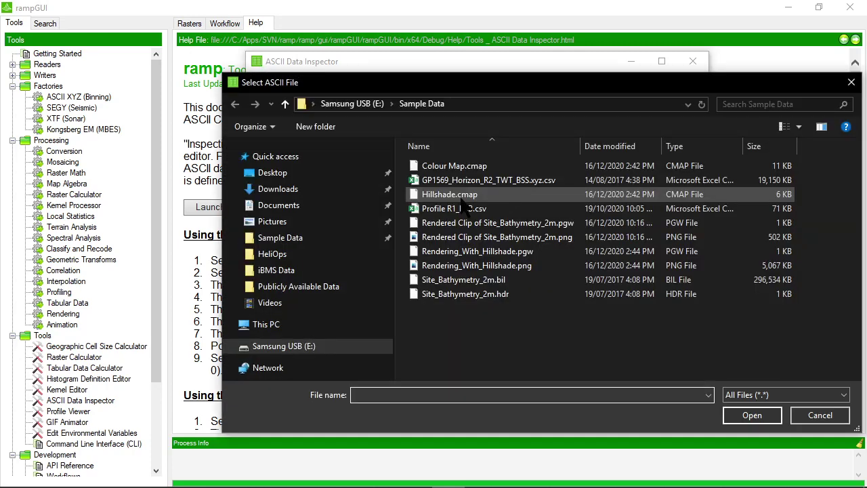
double_click(467, 180)
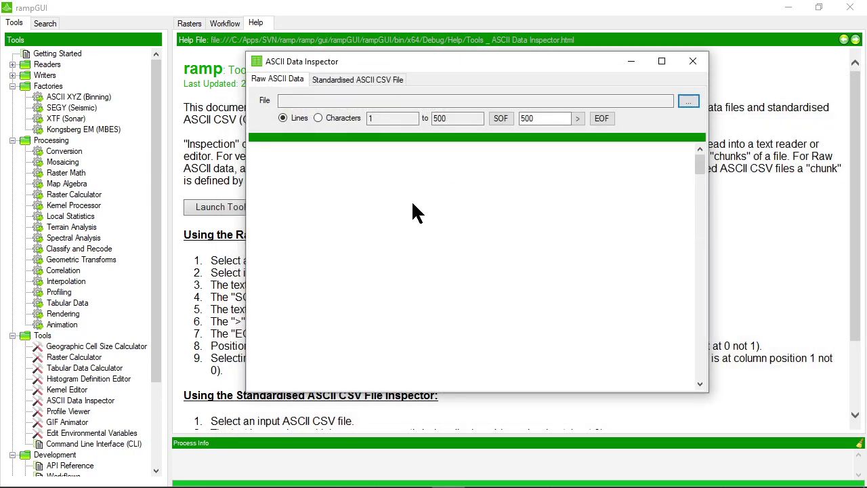
Step: Examine the header line and the comma-separated records beneath it in the raw text of the file
left_click(359, 149)
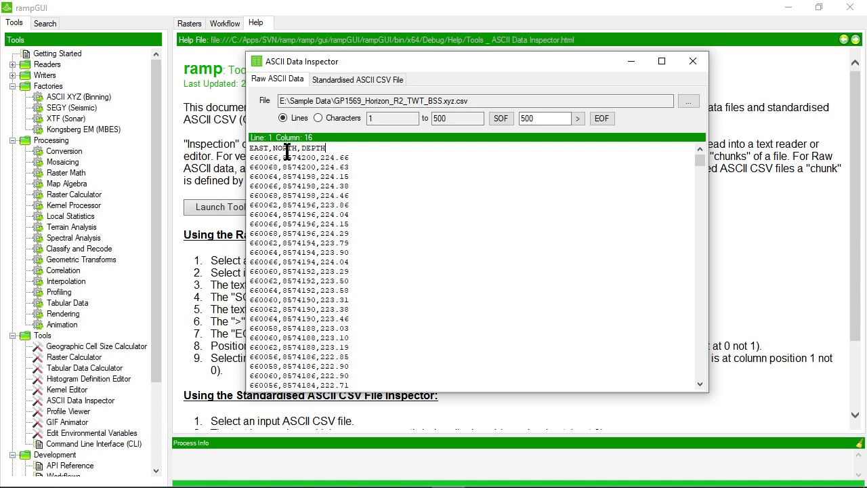
left_click_drag(250, 148, 410, 341)
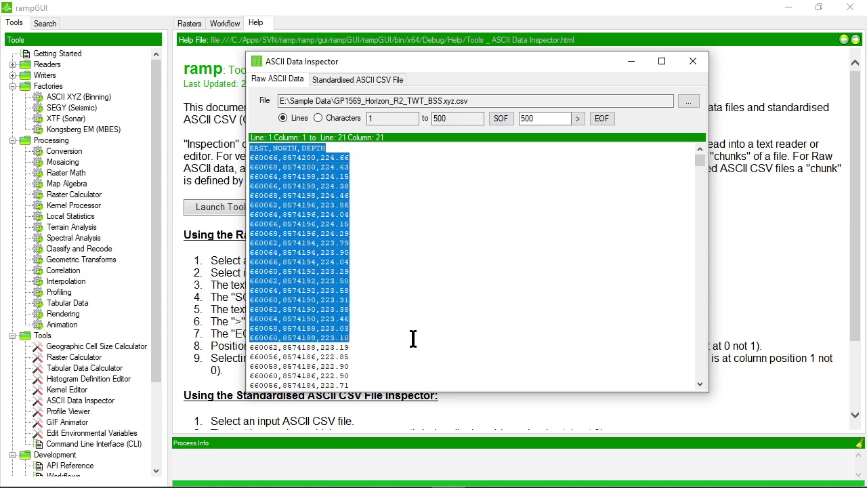
left_click(404, 309)
left_click_drag(251, 148, 346, 149)
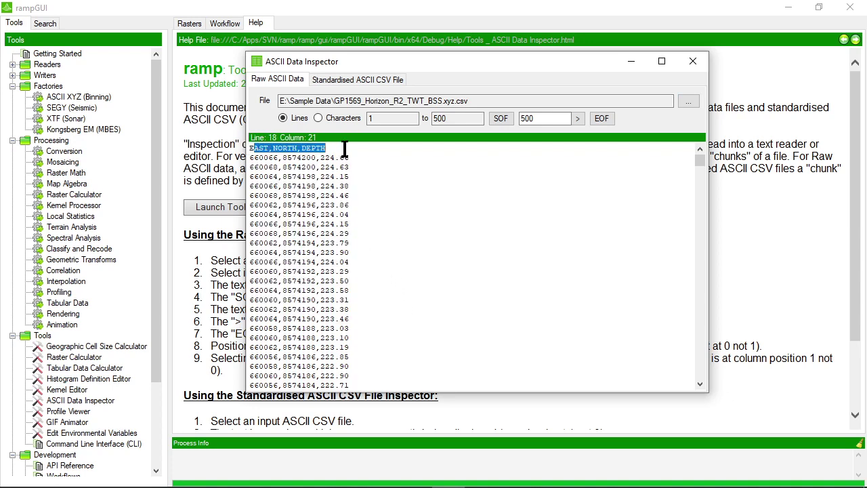
left_click(336, 149)
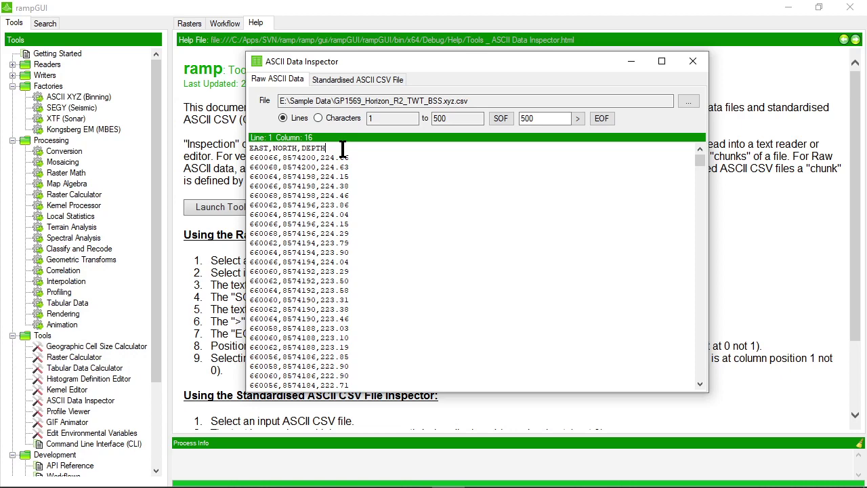
mouse_move(252, 148)
left_mouse_down()
mouse_move(349, 148)
mouse_move(242, 148)
left_mouse_up()
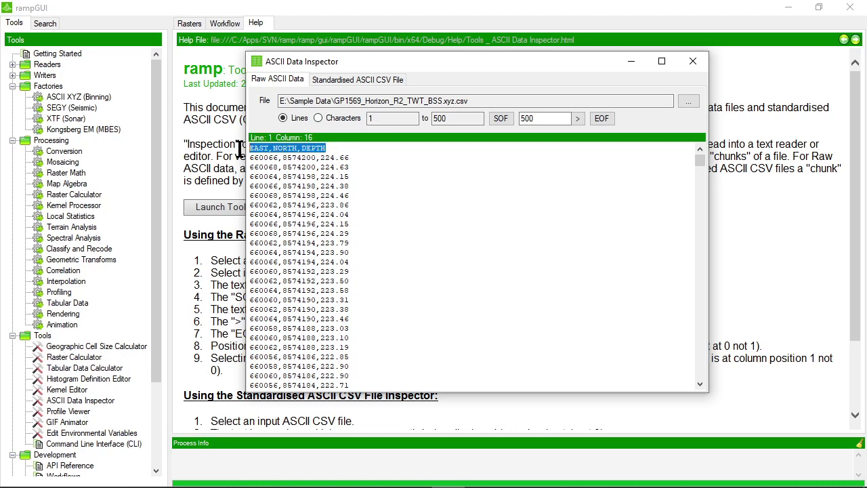
left_click(274, 158)
left_click(347, 158)
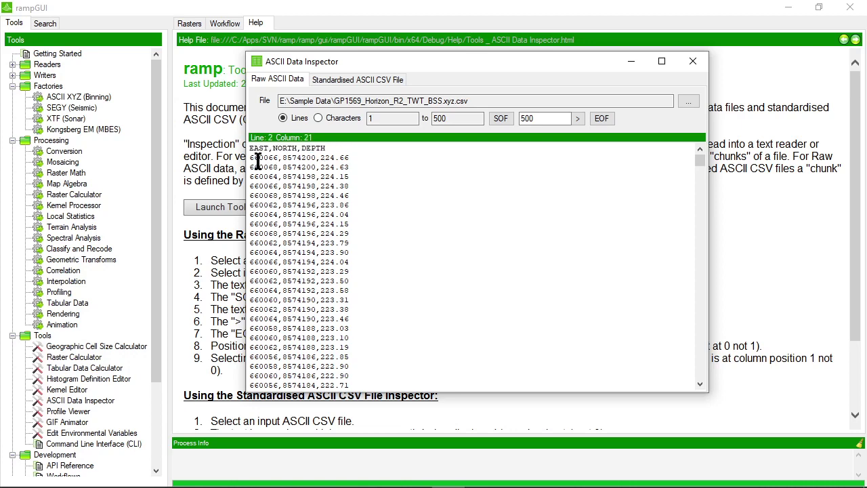
left_click_drag(250, 158, 373, 350)
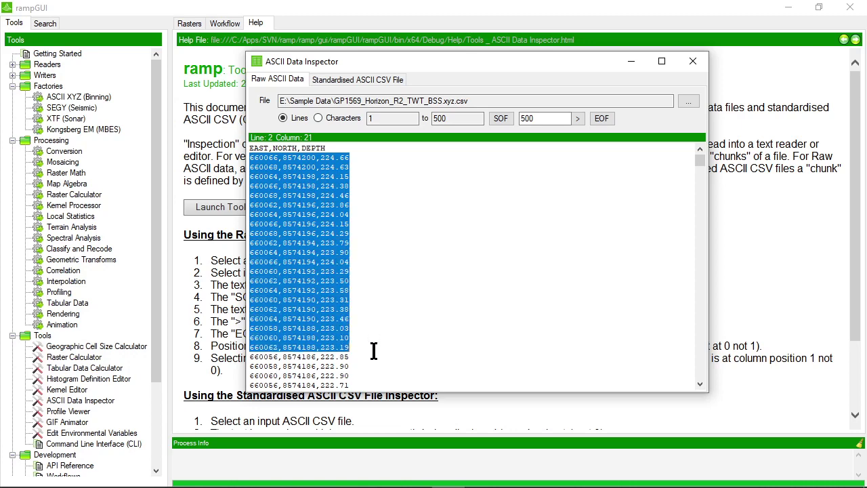
left_click(382, 306)
left_click(266, 148)
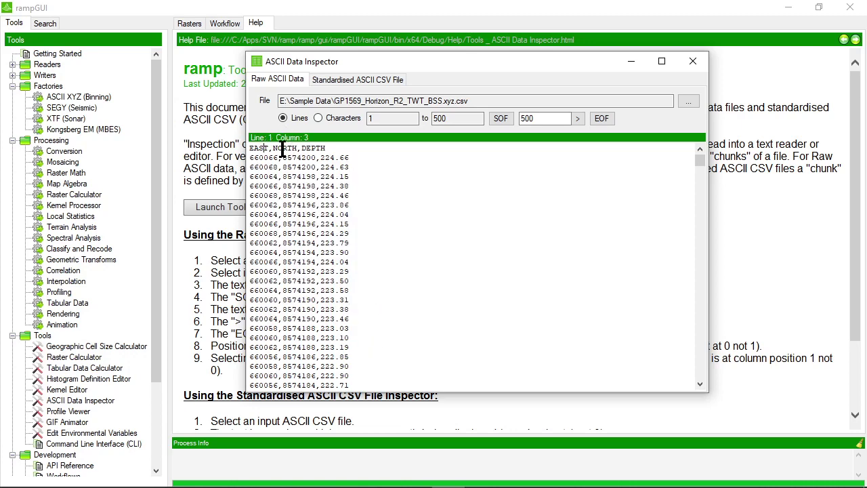
left_click(310, 149)
left_click_drag(250, 148, 361, 226)
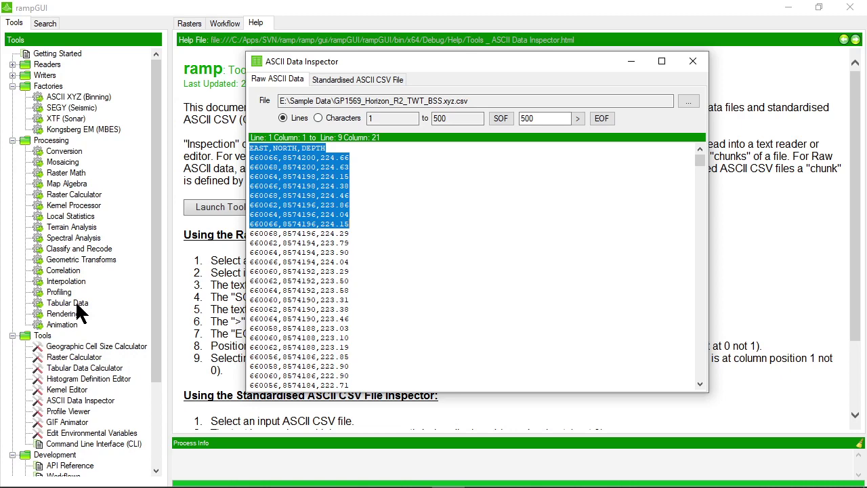
left_click(375, 224)
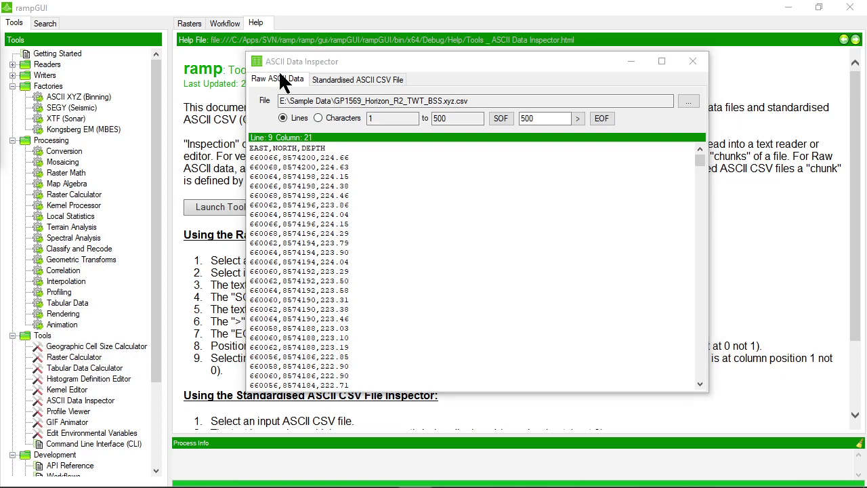
Step: Load GP1569_Horizon_R2_TWT_BSS.xyz.csv in the inspector's Standardised ASCII CSV File view
left_click(331, 77)
left_click(688, 101)
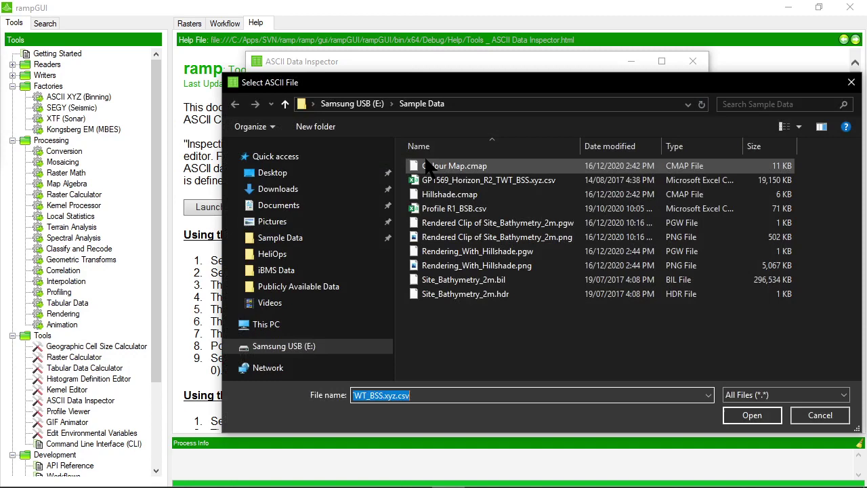
double_click(472, 180)
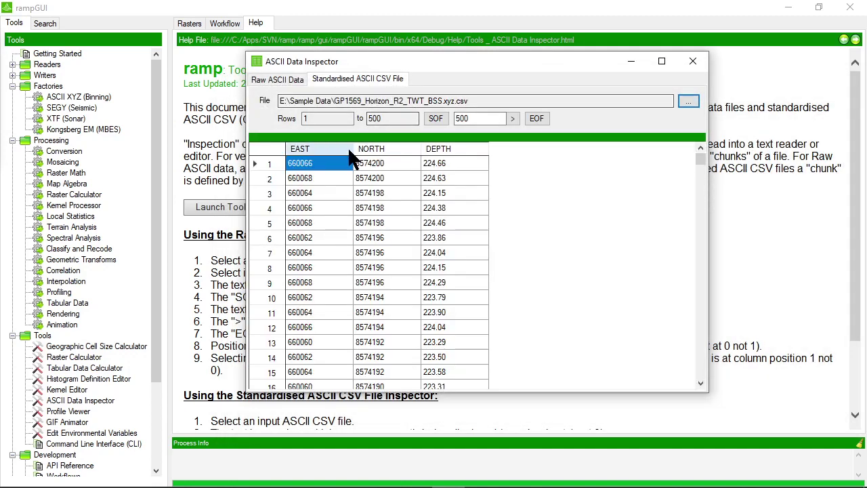
Step: Sort the records by EAST in descending order and compare consecutive easting values to judge the point spacing
left_click(321, 146)
left_click(323, 147)
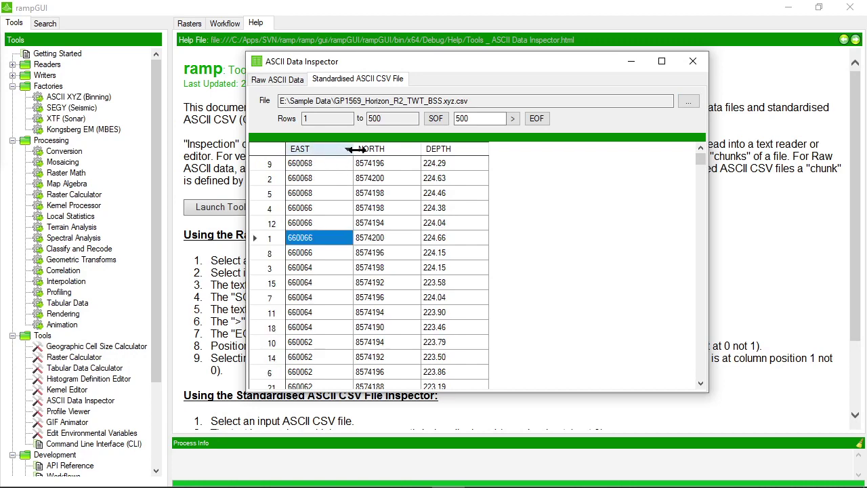
left_click(321, 164)
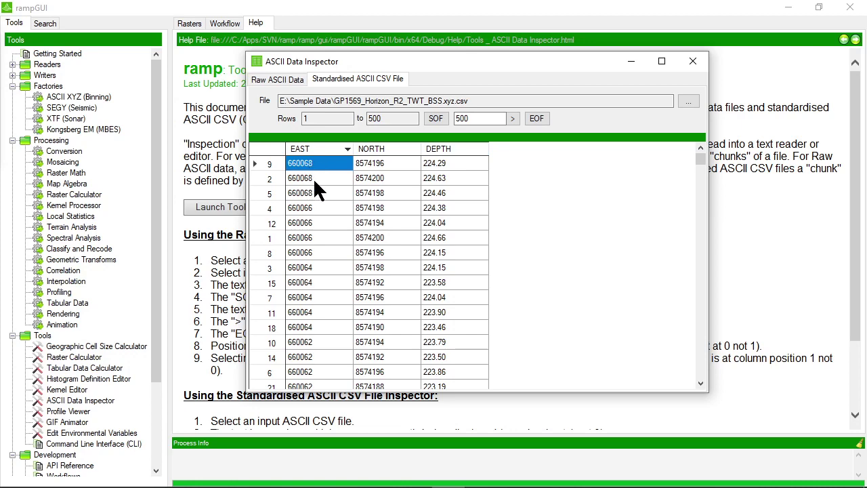
left_click(314, 177)
left_click(315, 192)
left_click(314, 208)
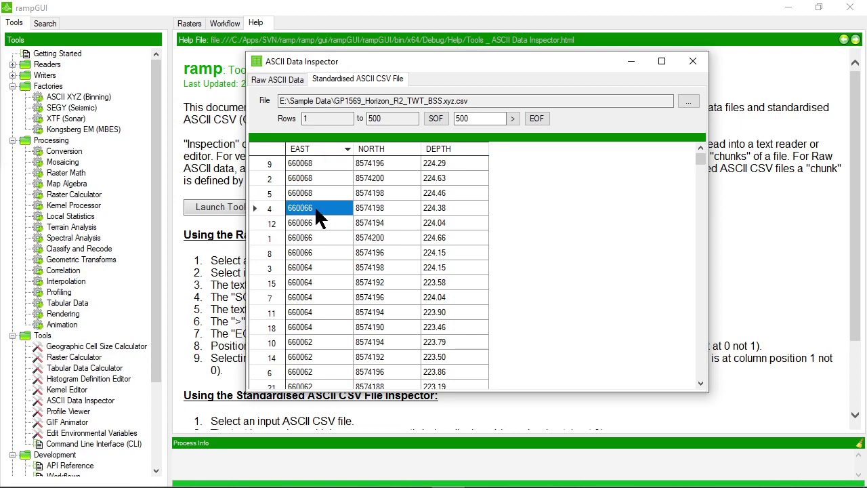
left_click(318, 222)
left_click(320, 237)
left_click(319, 253)
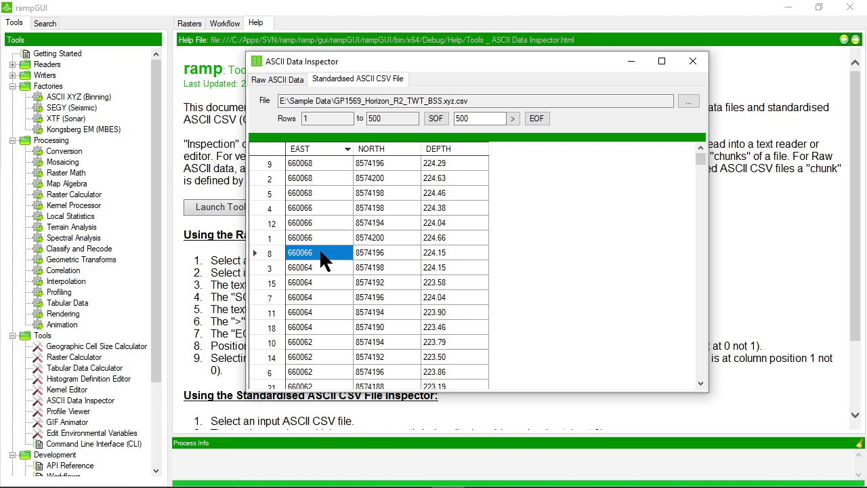
left_click(322, 267)
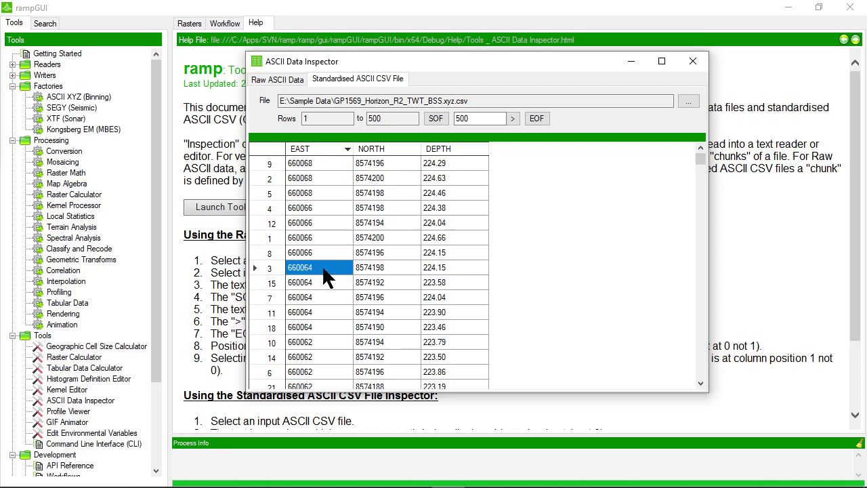
Step: Sort the records by NORTH in ascending order, compare consecutive northing values, and close the ASCII Data Inspector
left_click(390, 163)
left_click(392, 177)
left_click(389, 149)
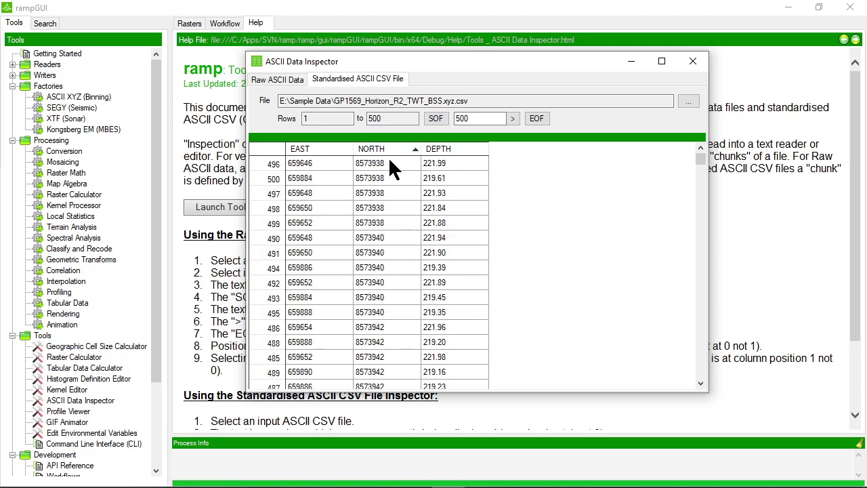
left_click(389, 163)
left_click(387, 177)
left_click(387, 208)
left_click(387, 238)
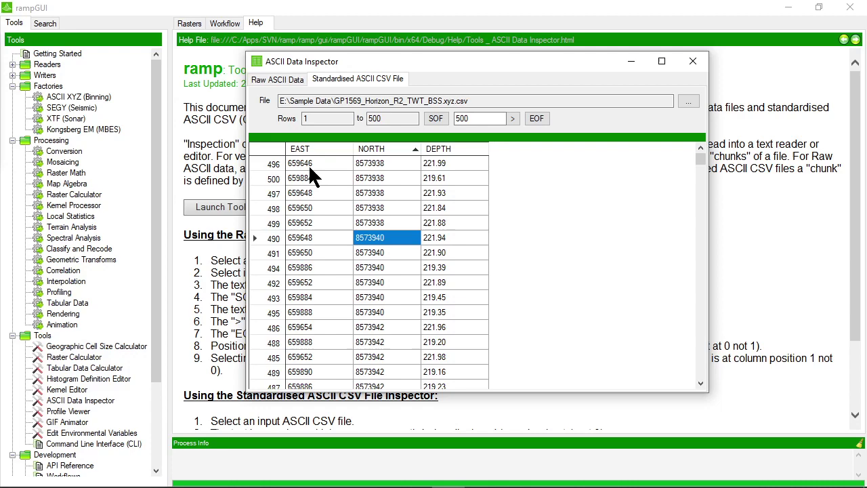
left_click(693, 63)
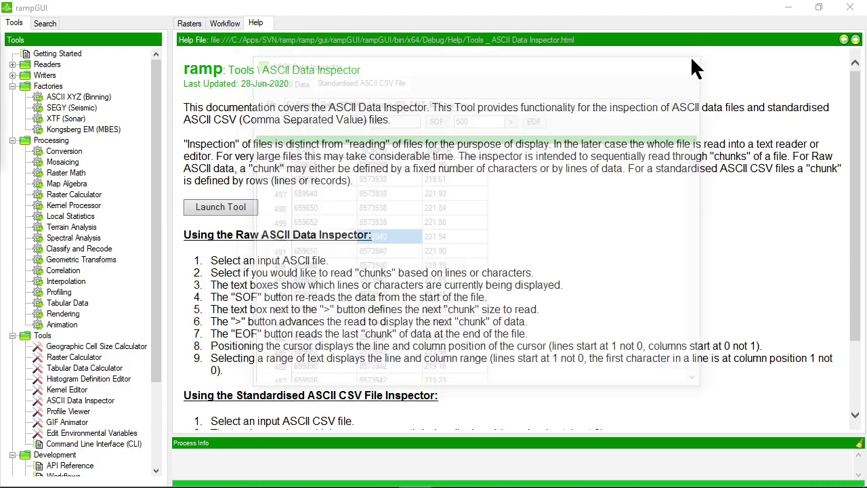
Step: Open the ASCII XYZ (Binning) processor, choose the Bin a File method, and set GP1569_Horizon_R2_TWT_BSS.xyz.csv as the InputFile
double_click(59, 96)
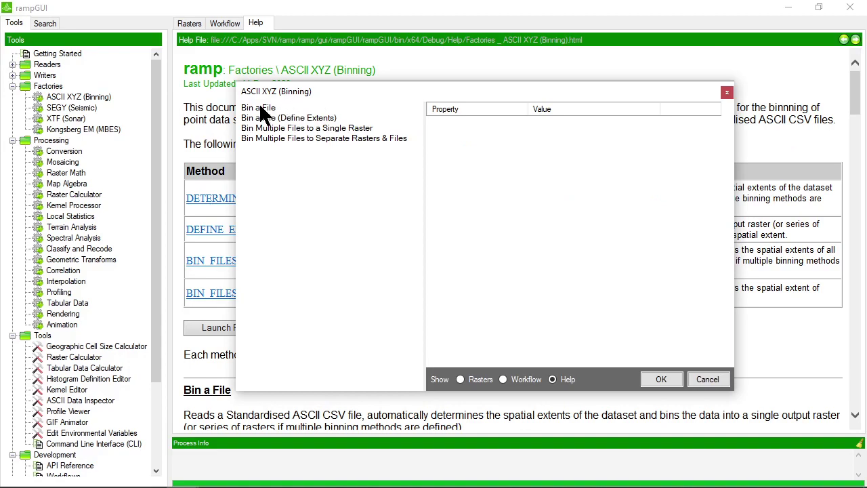
left_click(260, 108)
left_click(684, 139)
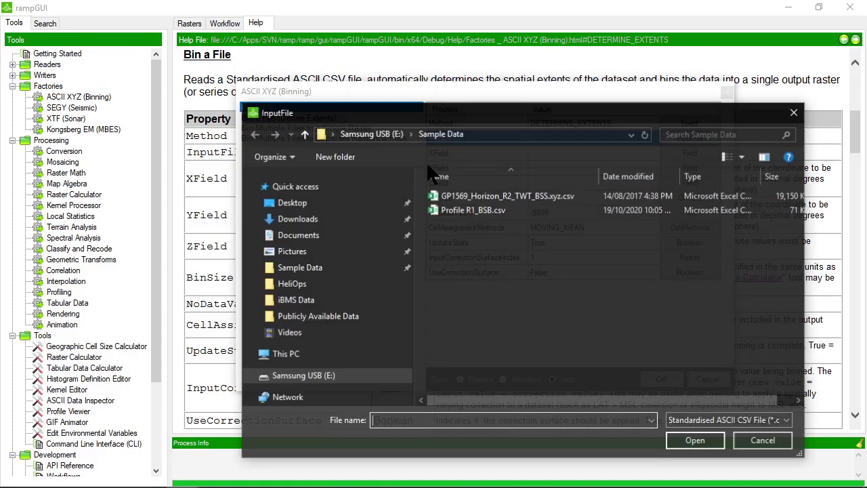
double_click(506, 196)
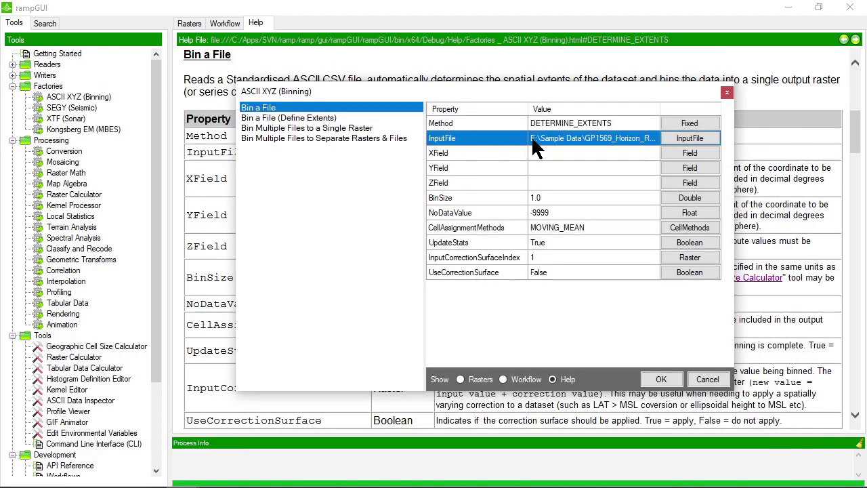
Step: Assign the coordinate fields for binning: EAST as XField, NORTH as YField, and DEPTH as ZField
left_click(564, 168)
left_click(566, 154)
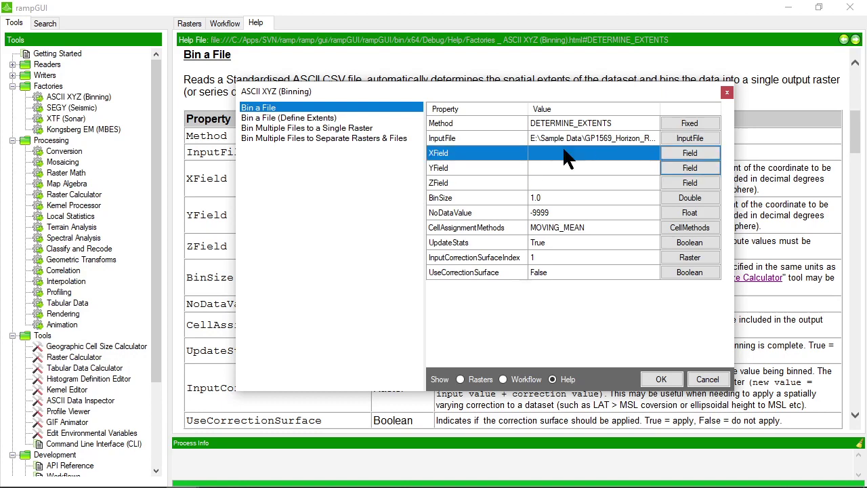
left_click(679, 154)
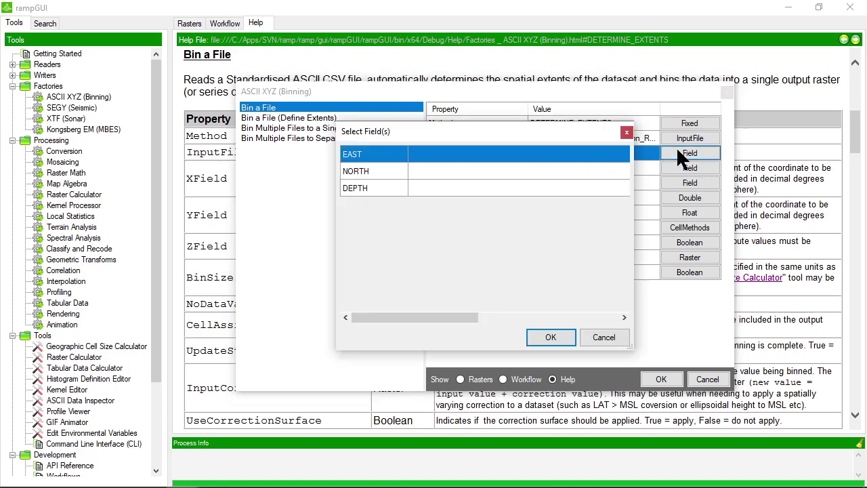
double_click(377, 154)
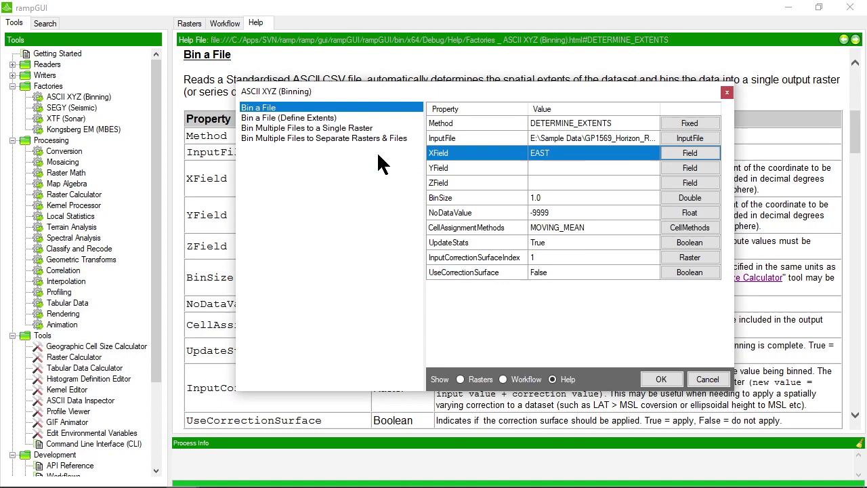
left_click(562, 169)
left_click(693, 167)
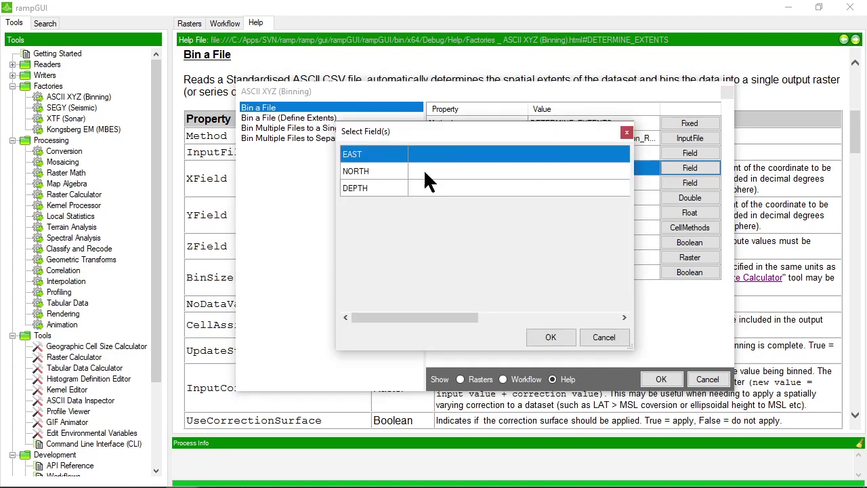
double_click(425, 173)
left_click(552, 182)
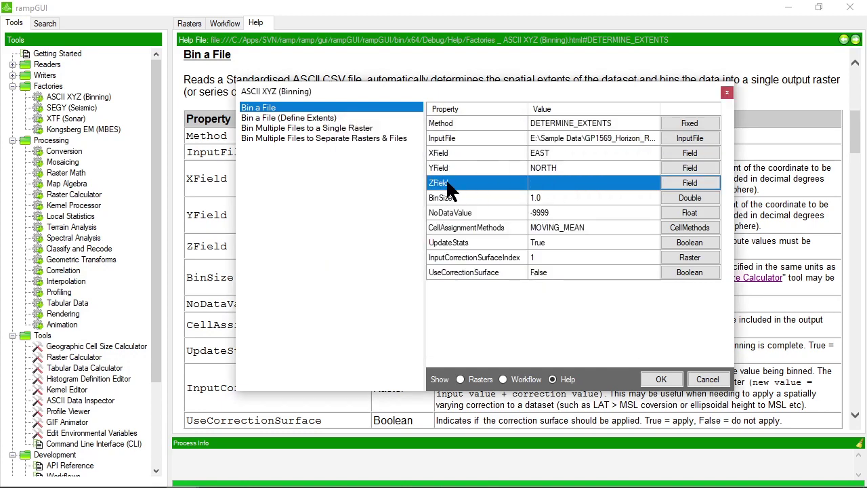
left_click(692, 188)
left_click(398, 188)
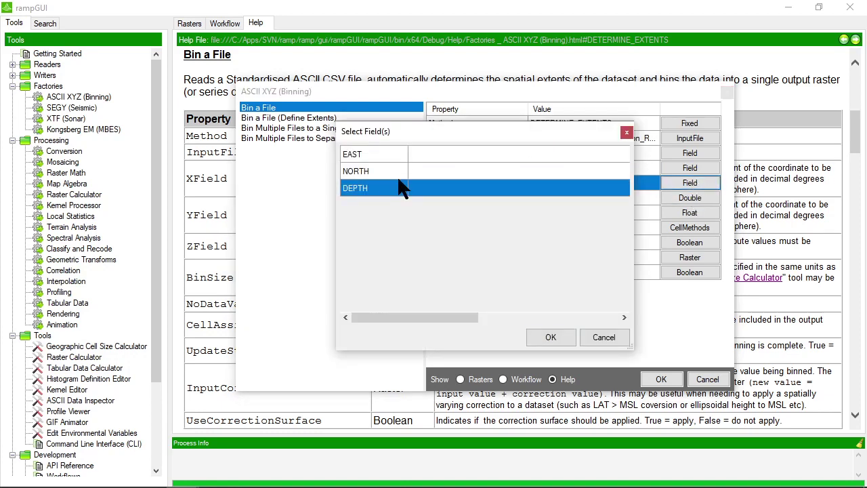
left_click(549, 337)
Step: Set the BinSize property of the Bin a File method to 3
left_click(559, 196)
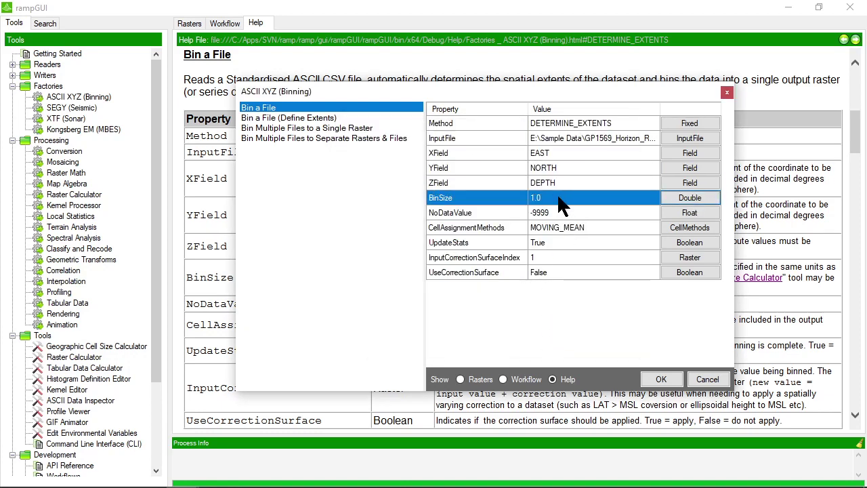
left_click(685, 196)
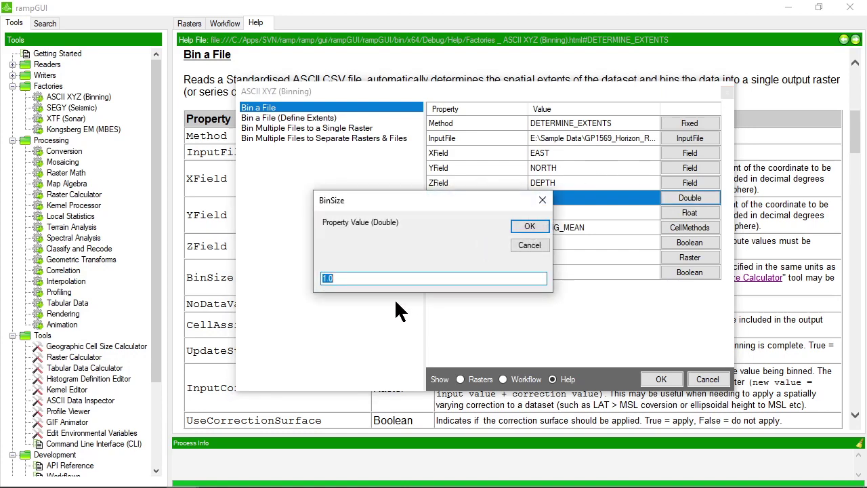
type("3")
left_click(530, 226)
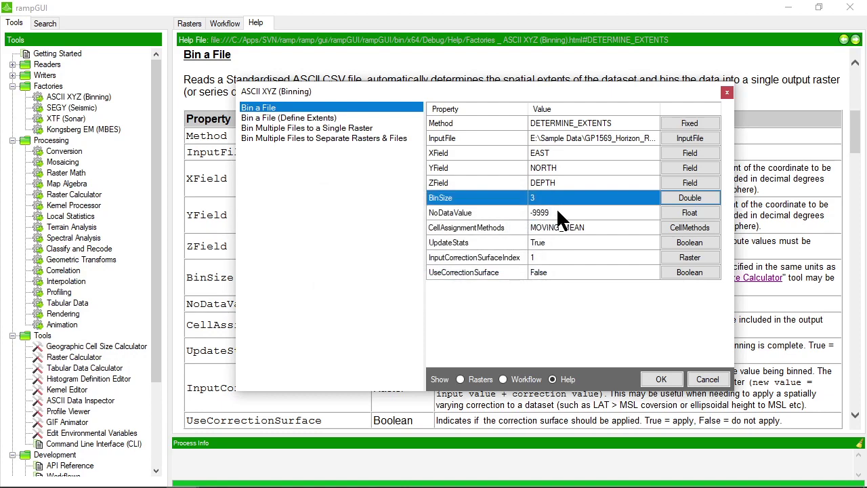
left_click(559, 213)
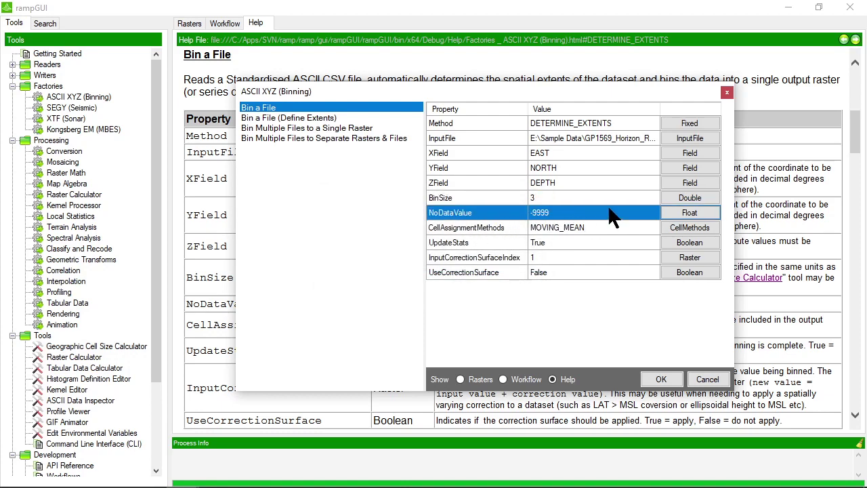
left_click(600, 228)
left_click(540, 216)
left_click(480, 180)
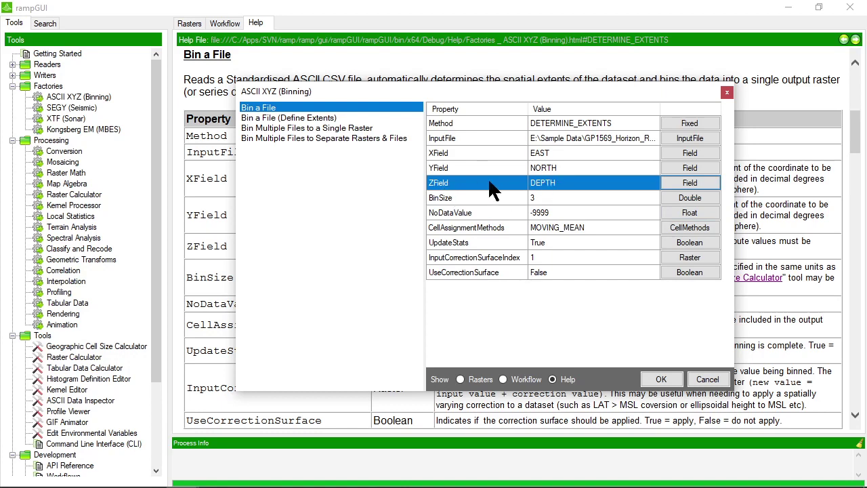
Step: Choose MOVING_MEAN, SUM and COUNT as the cell assignment methods for the output rasters
left_click(568, 234)
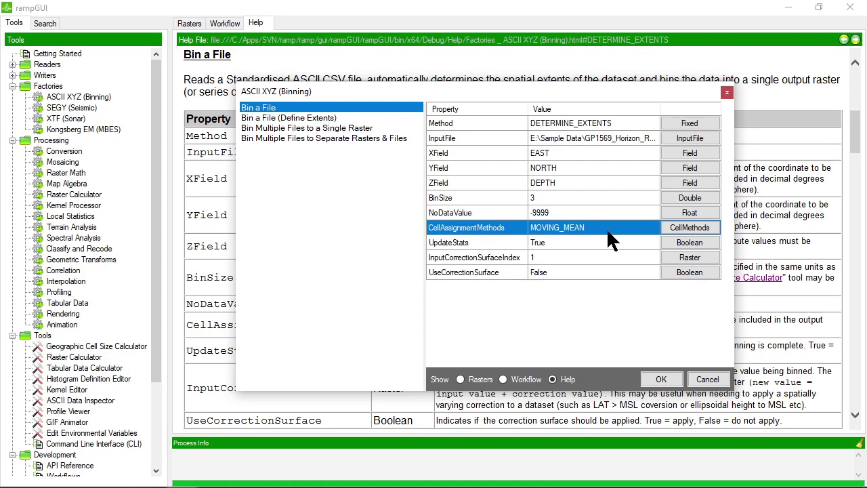
left_click(685, 229)
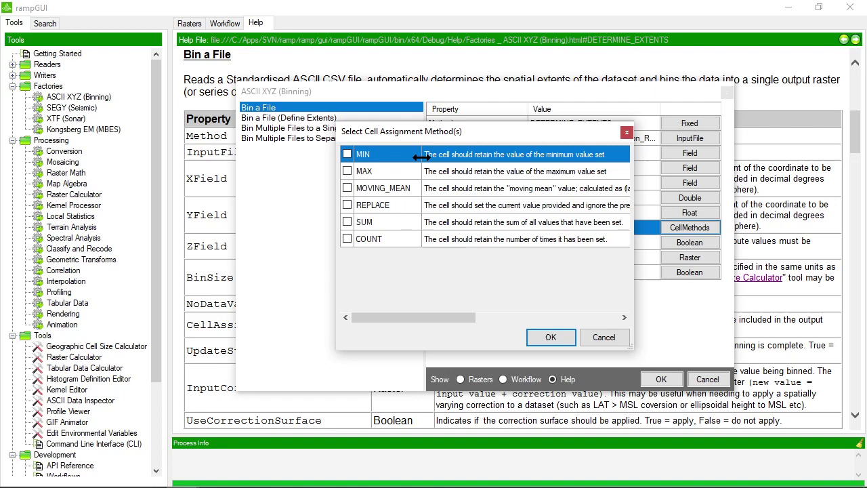
left_click(451, 189)
left_click(347, 188)
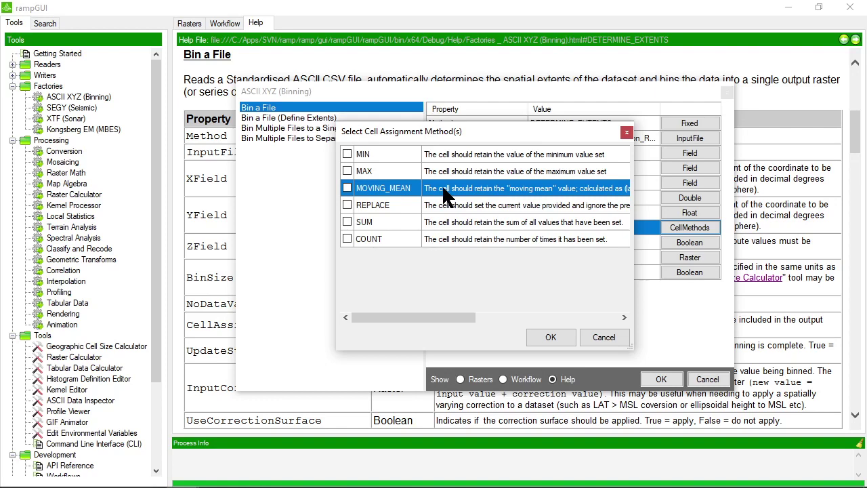
left_click(391, 206)
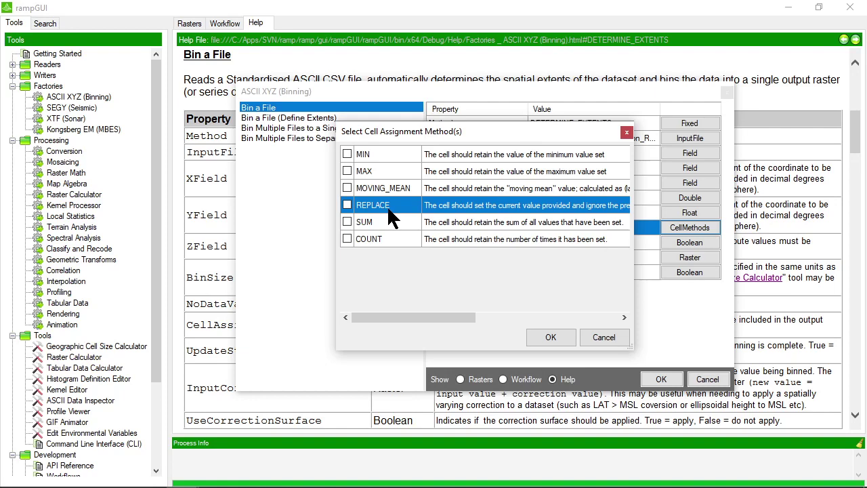
left_click(398, 221)
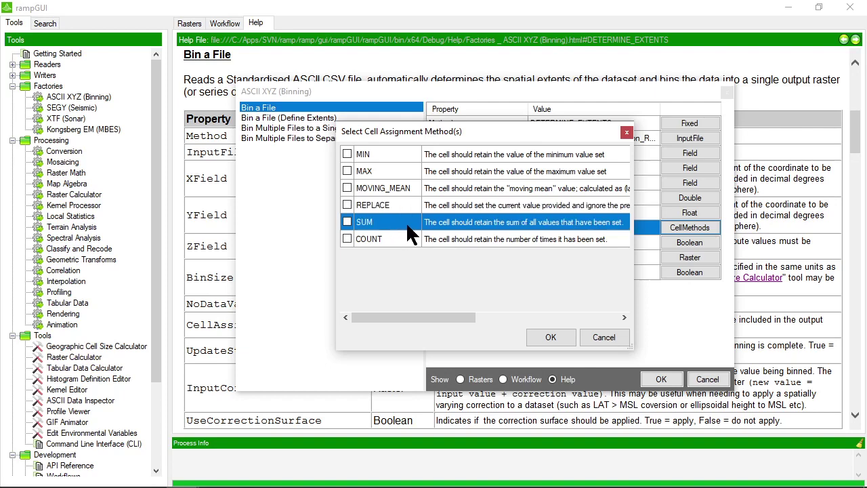
left_click(400, 241)
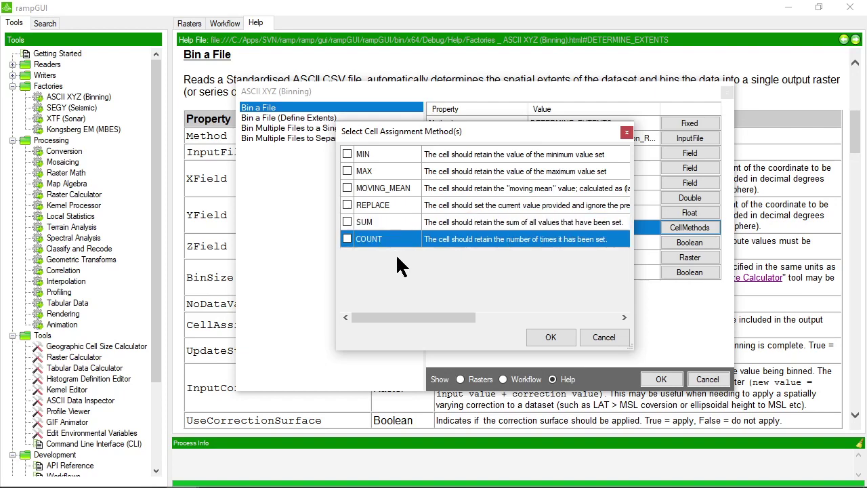
left_click(347, 188)
left_click(347, 187)
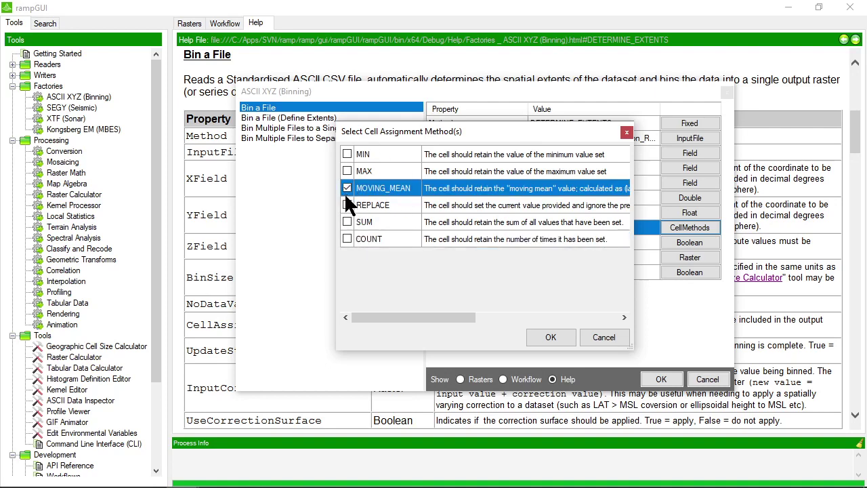
left_click(347, 221)
left_click(348, 239)
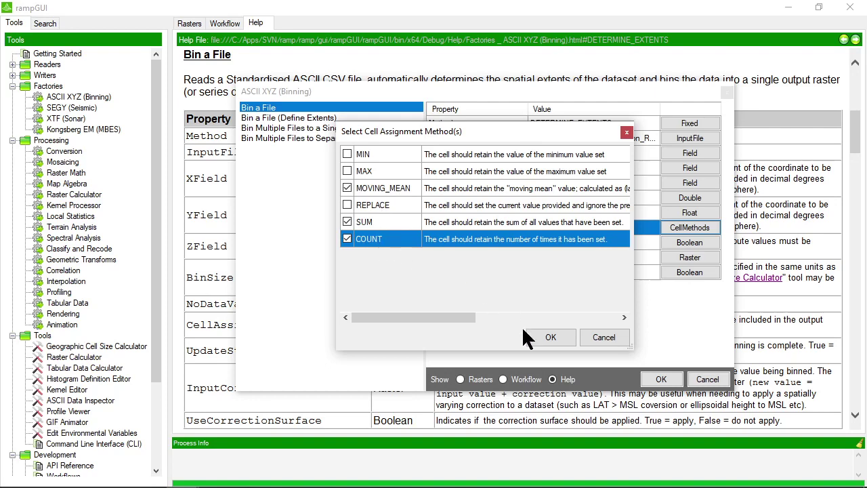
left_click(551, 337)
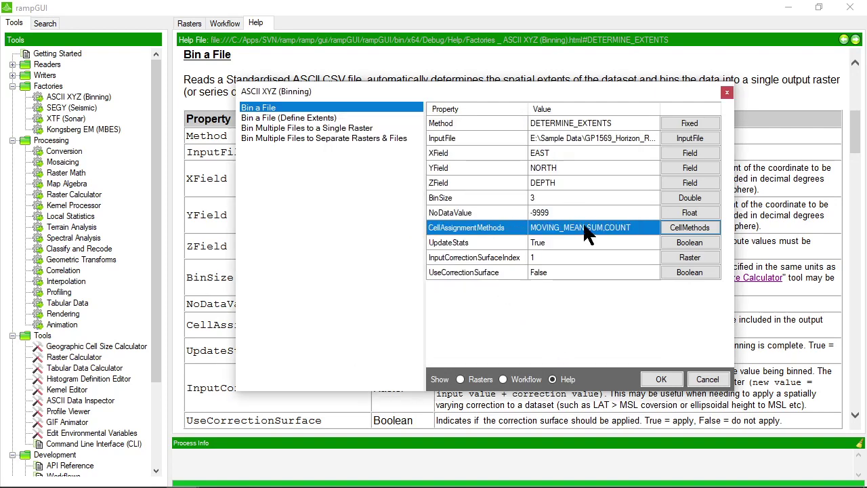
Step: Run the Bin a File process with the configured properties
left_click(596, 243)
left_click(591, 259)
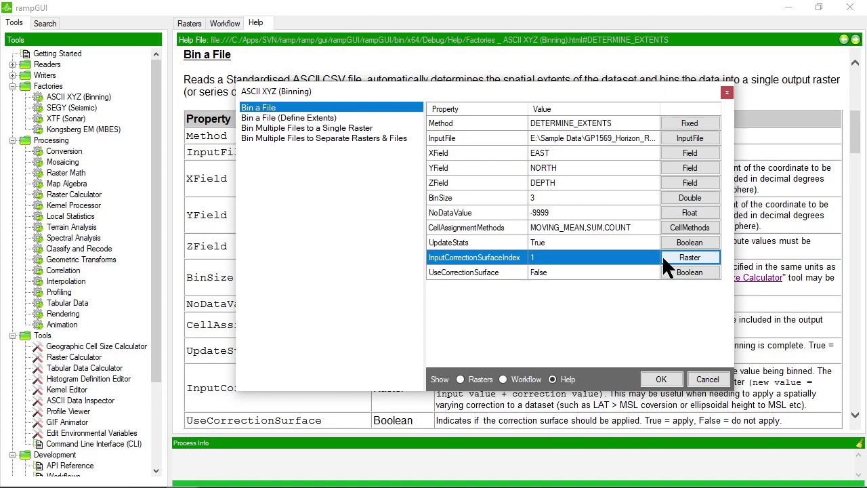
left_click(657, 381)
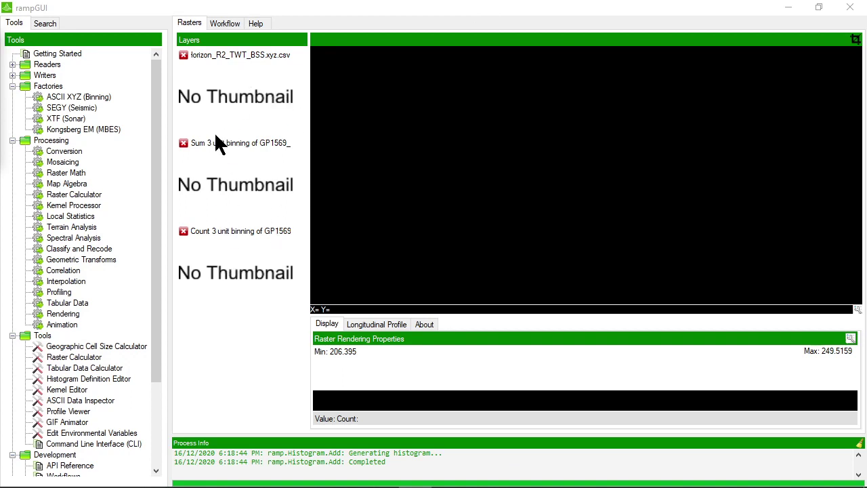
Step: Check the MovingMean and Sum raster layers, and render the MovingMean 3 unit binning raster
left_click(198, 54)
left_click(220, 55)
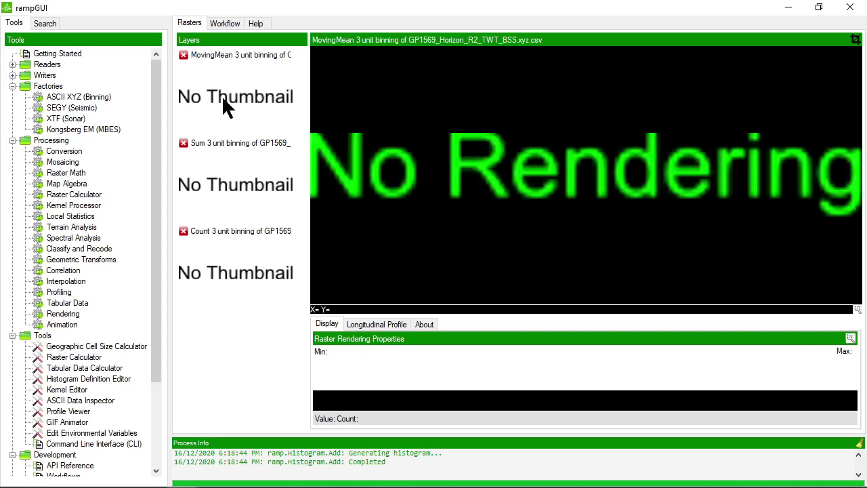
left_click(227, 180)
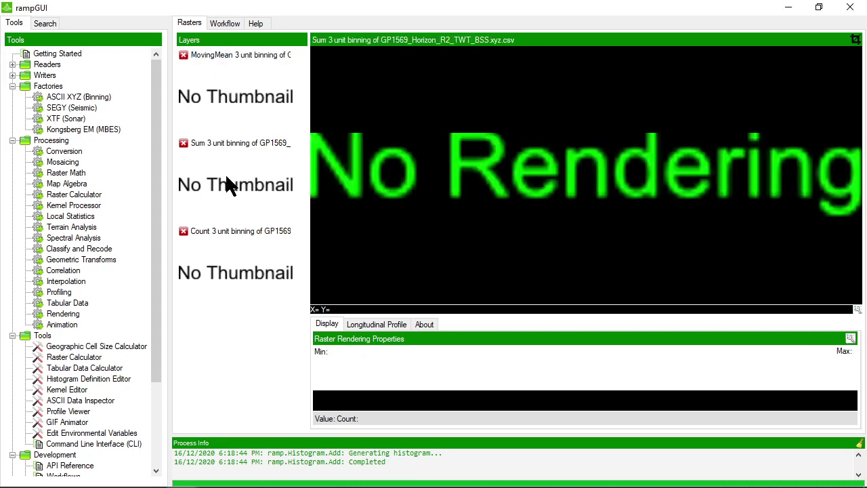
left_click(241, 105)
right_click(237, 102)
left_click(265, 111)
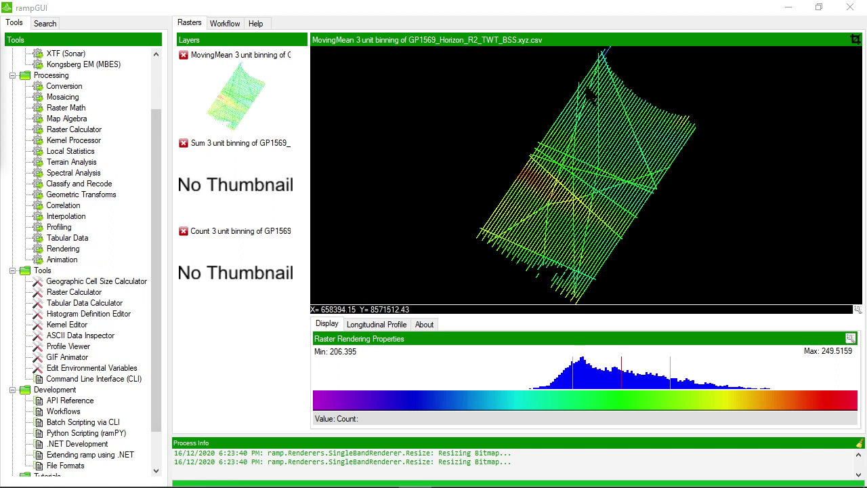
Step: Open Geometric Transforms, choose Kernel Resampling (Downsample), and set the MovingMean 3 unit binning raster as the input raster
double_click(80, 195)
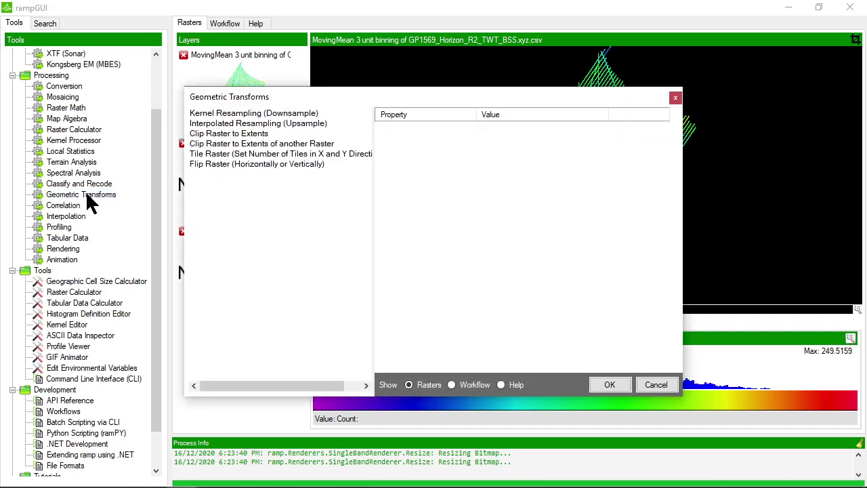
left_click(291, 113)
left_click_drag(310, 100, 356, 133)
left_click_drag(231, 120, 271, 196)
left_click_drag(375, 199, 336, 178)
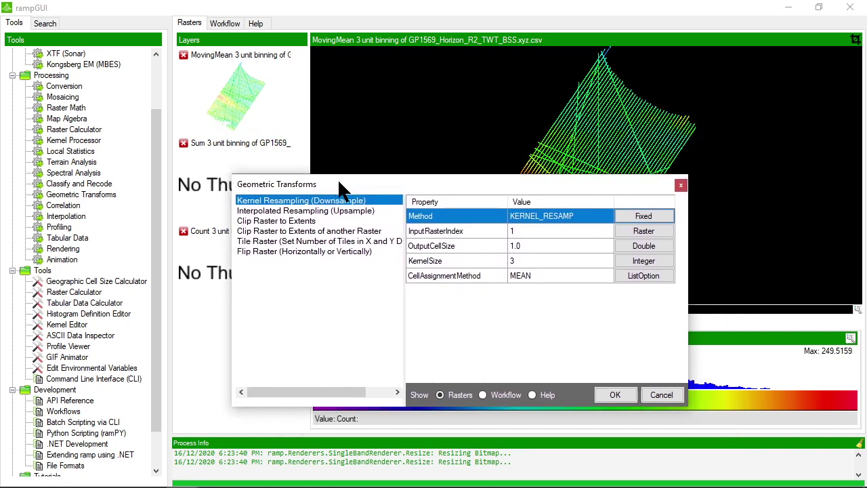
left_click(542, 228)
left_click(644, 230)
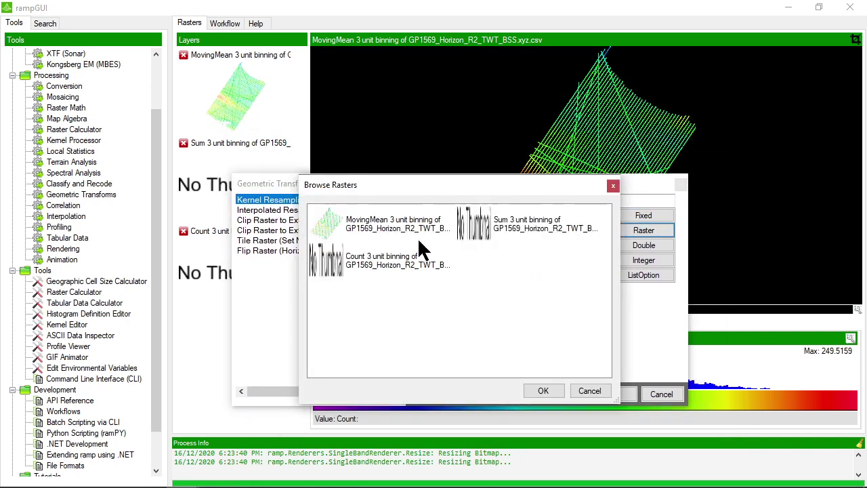
left_click(352, 224)
left_click(543, 391)
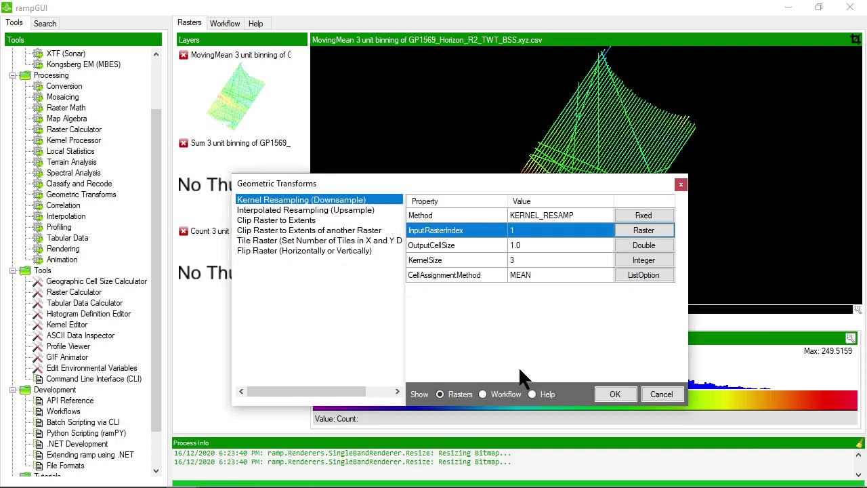
Step: Set the OutputCellSize of the kernel resampling to 25
left_click(541, 245)
left_click(644, 245)
type("2")
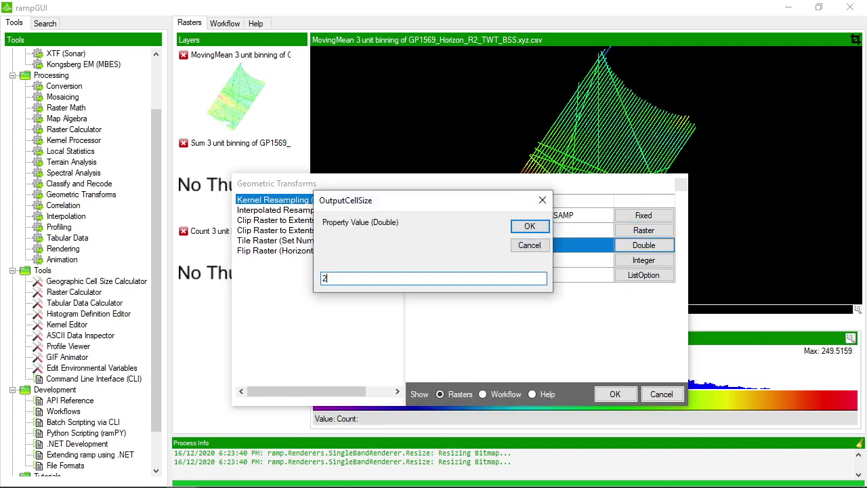
type("5")
key("Return")
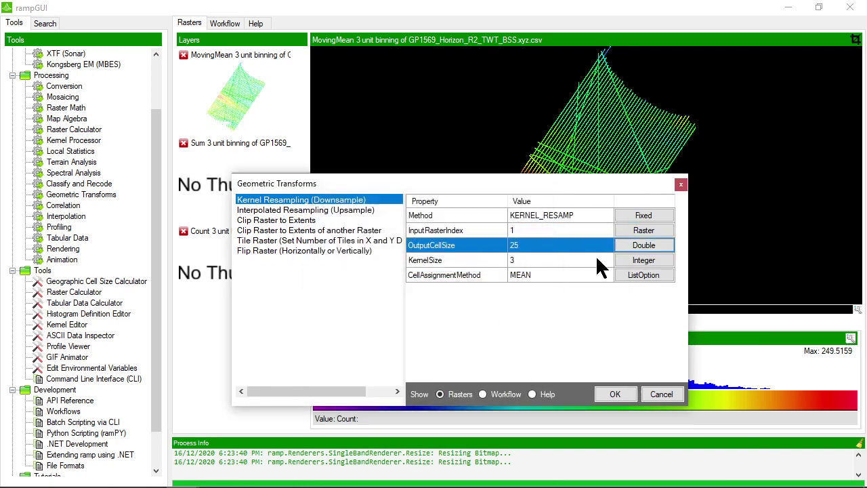
Step: Set the KernelSize of the kernel resampling to 51
left_click(558, 260)
left_click(528, 242)
left_click(535, 260)
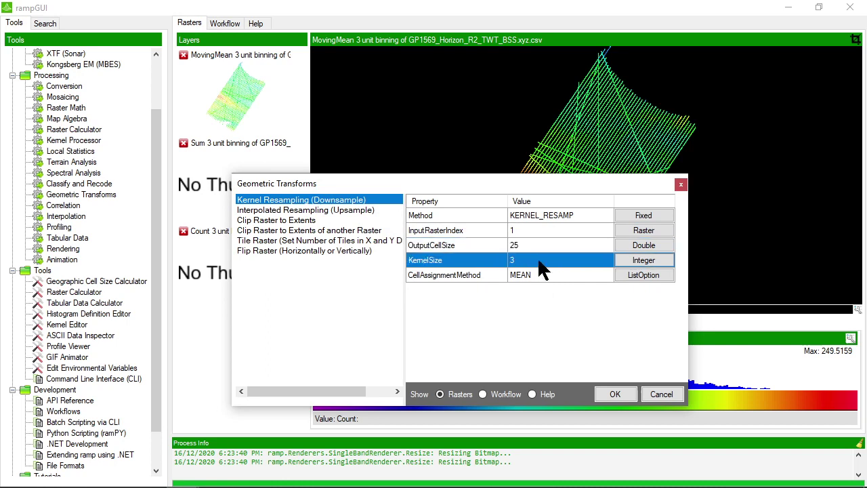
left_click(623, 259)
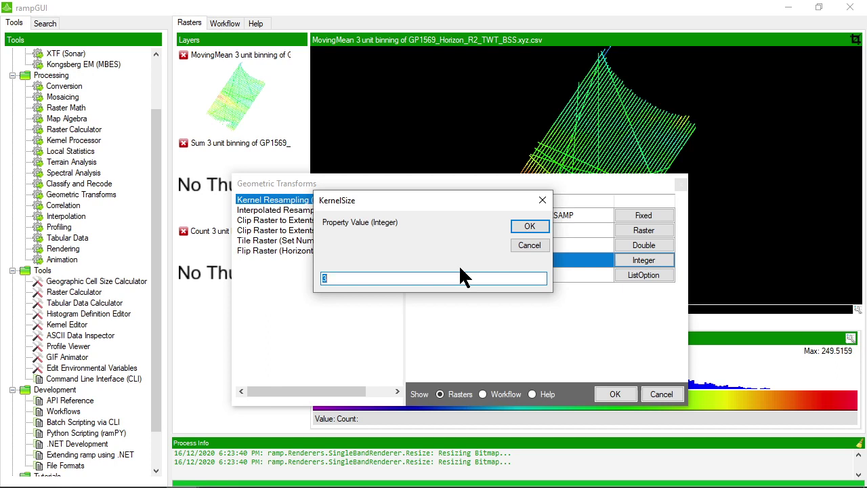
type("51")
key("Return")
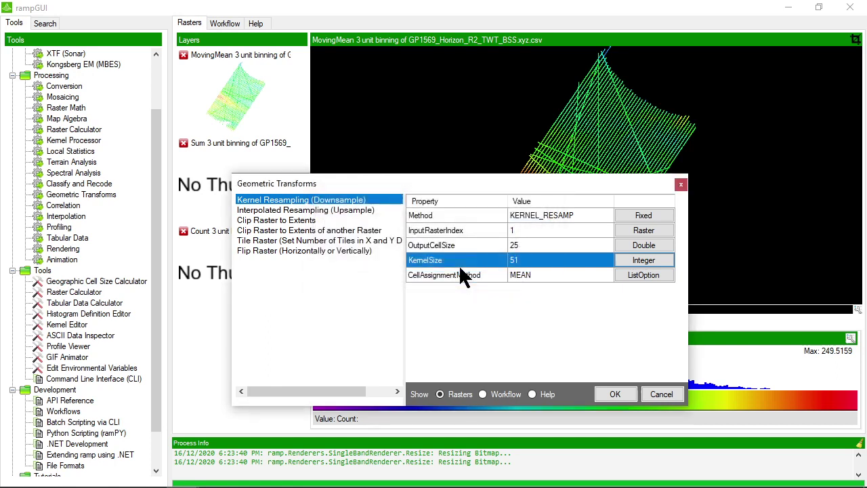
left_click(534, 246)
left_click(527, 256)
left_click(530, 277)
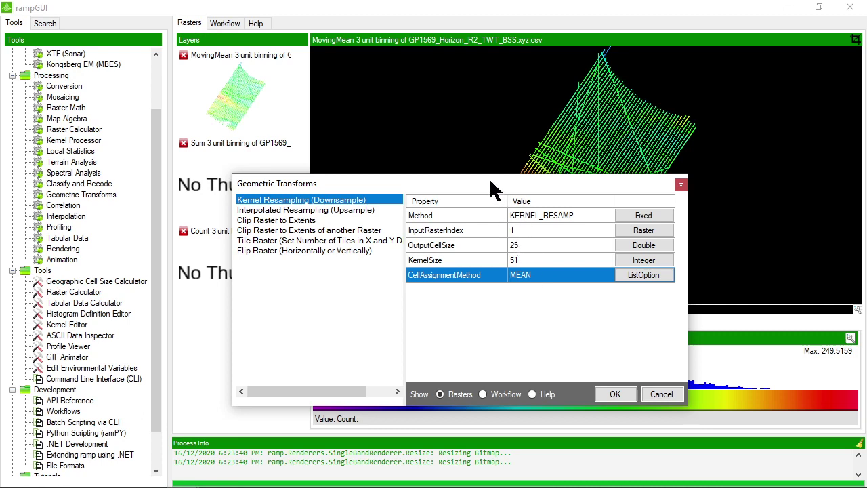
Step: Run the kernel resampling with the MEAN cell assignment method and render the resampled MovingMean raster
left_click_drag(492, 188, 506, 137)
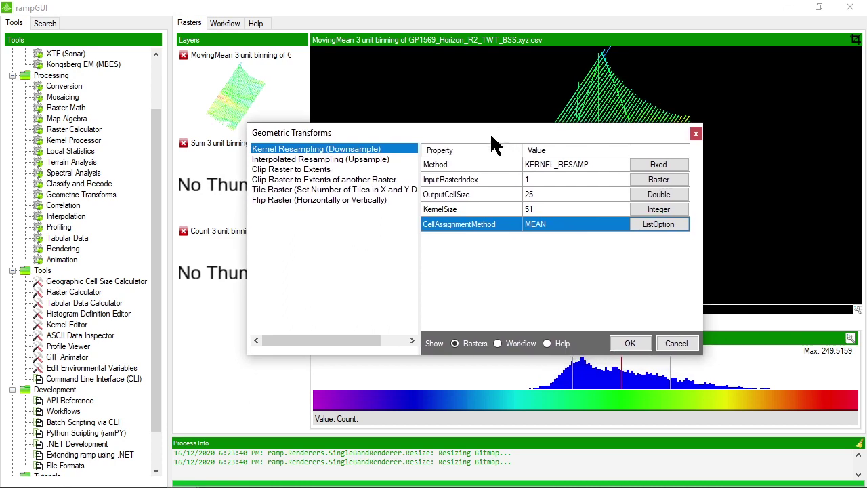
left_click(637, 347)
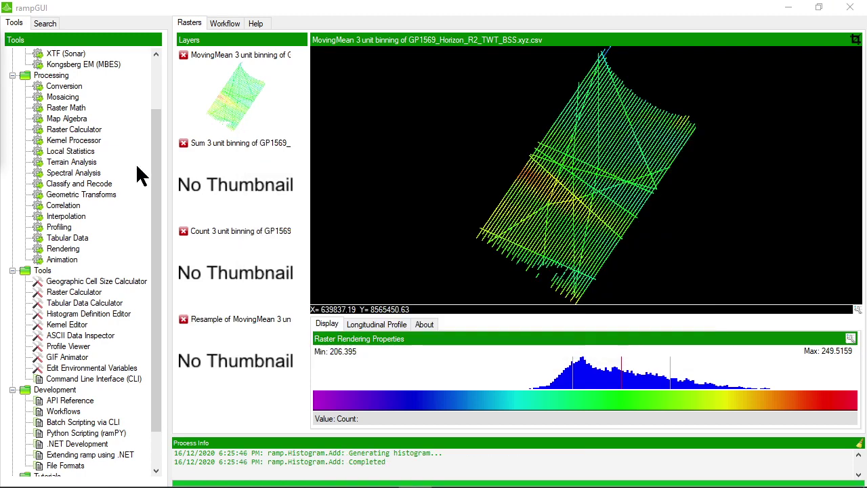
left_click(226, 364)
right_click(226, 364)
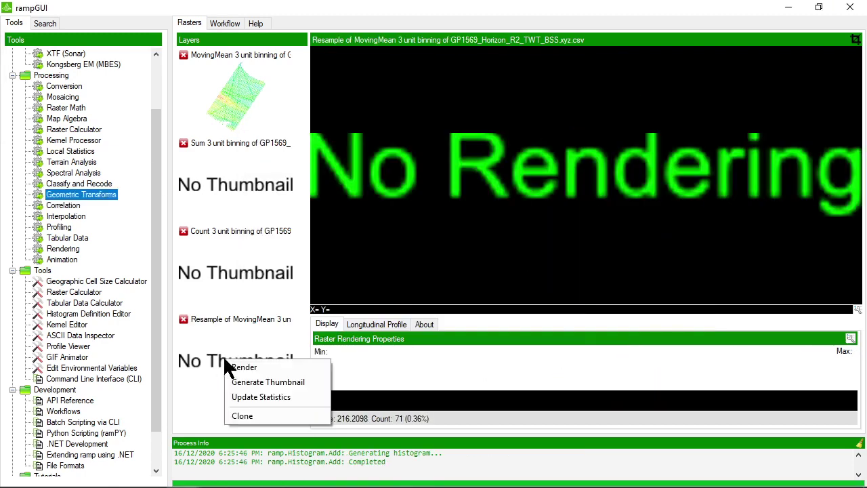
left_click(249, 366)
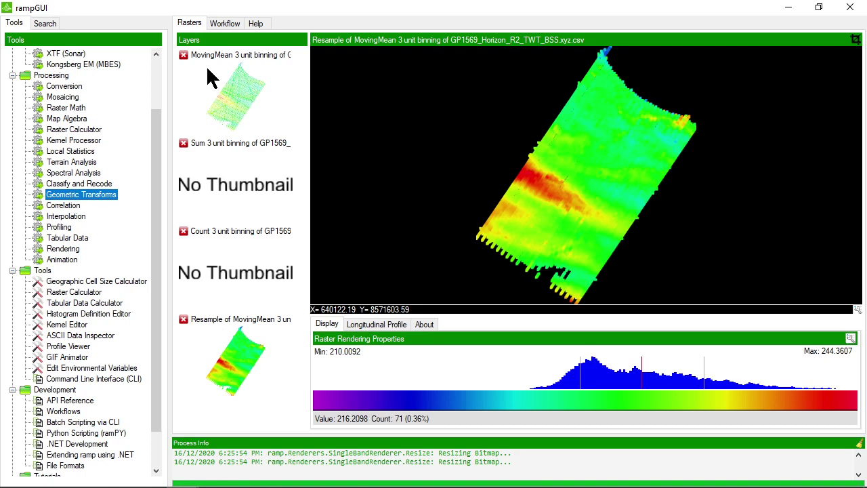
Step: Compare the MovingMean raster with its resampled version, and check the Sum and Count 3 unit binning layers
left_click(247, 85)
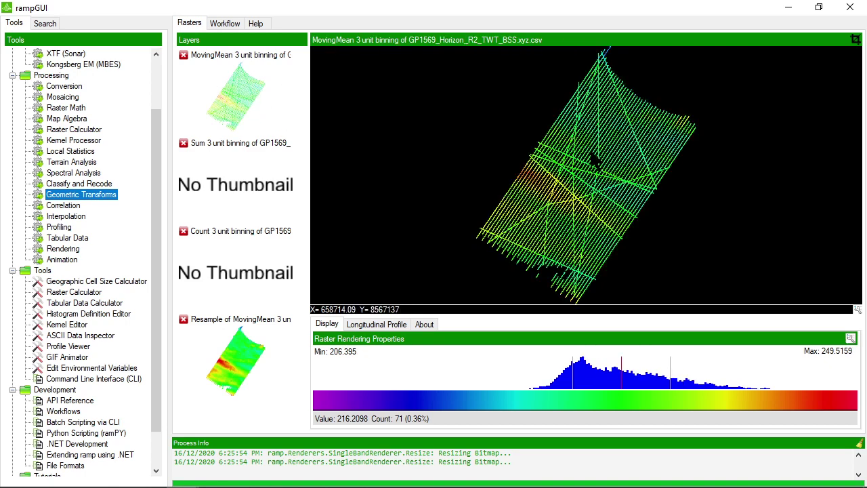
left_click(228, 378)
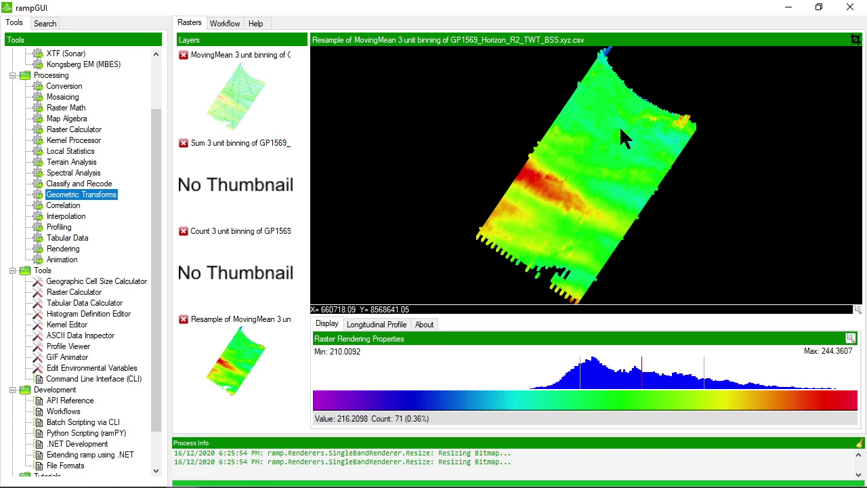
left_click(246, 183)
left_click(272, 273)
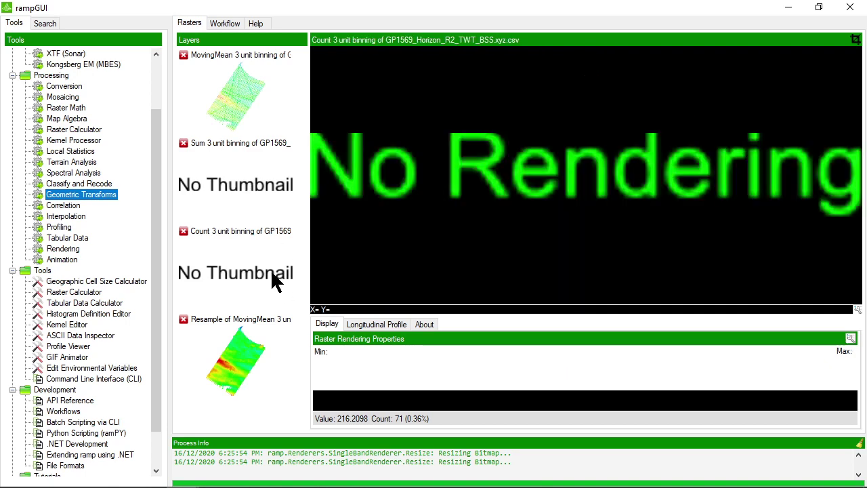
left_click(245, 231)
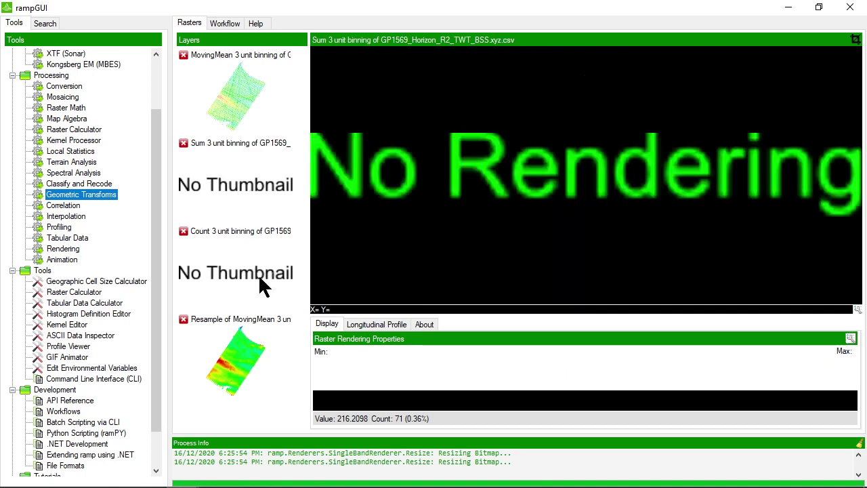
Step: Render the Sum and Count 3 unit binning rasters
right_click(246, 190)
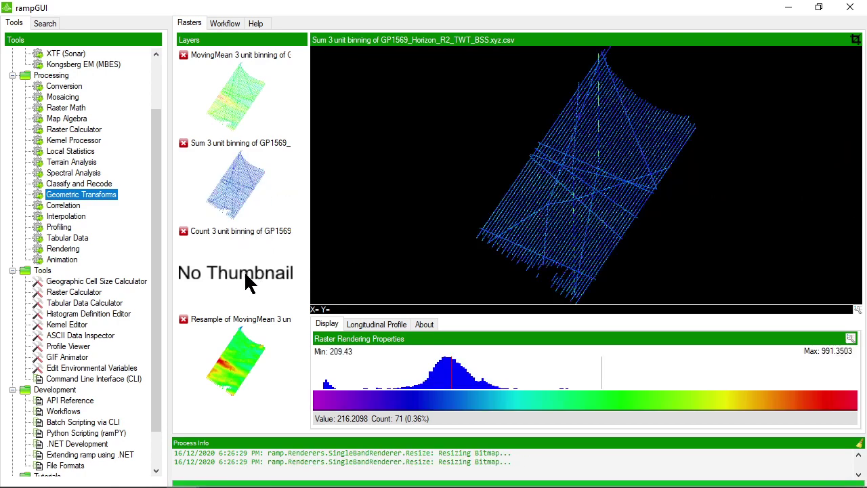
left_click(245, 275)
right_click(262, 276)
left_click(268, 279)
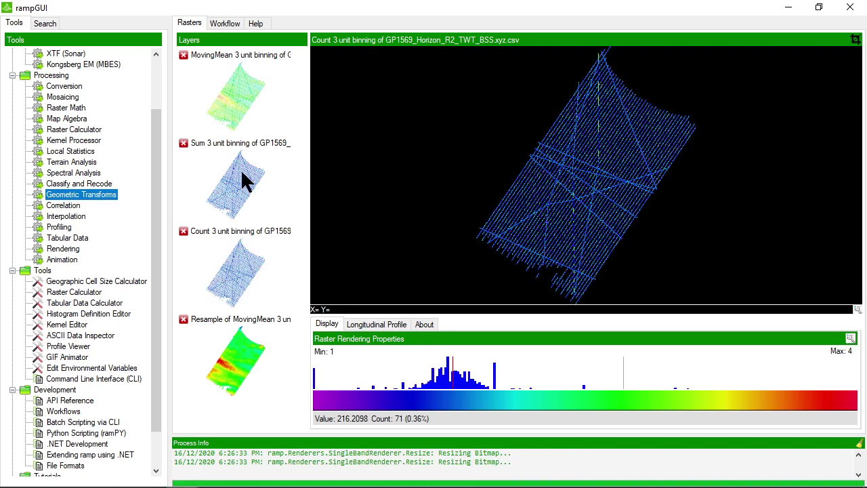
Step: Compare the rendered Sum and Count 3 unit binning rasters
left_click(245, 182)
left_click(246, 275)
left_click(237, 204)
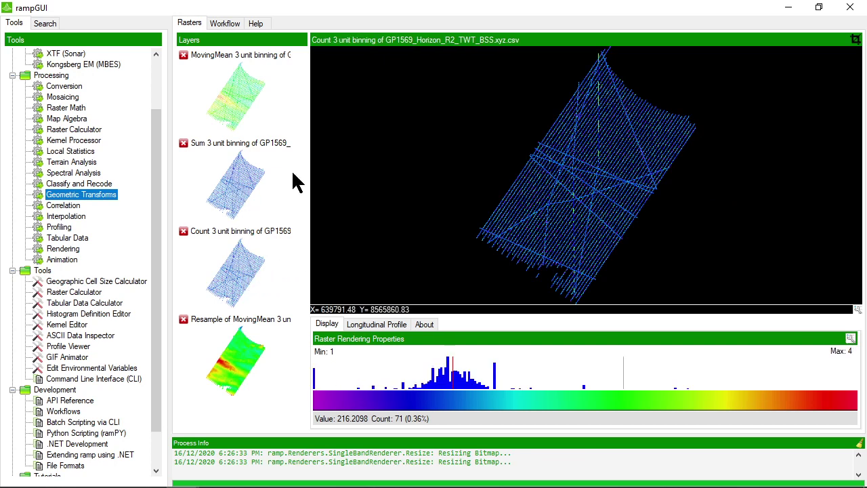
left_click(238, 188)
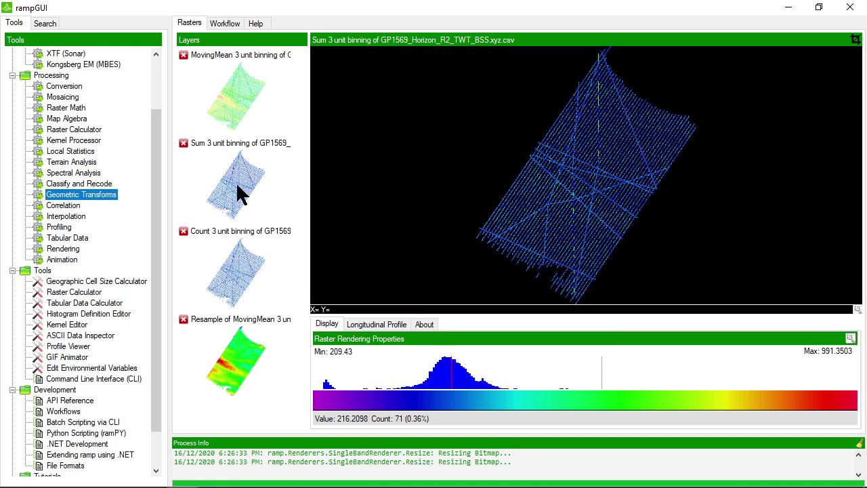
left_click(247, 277)
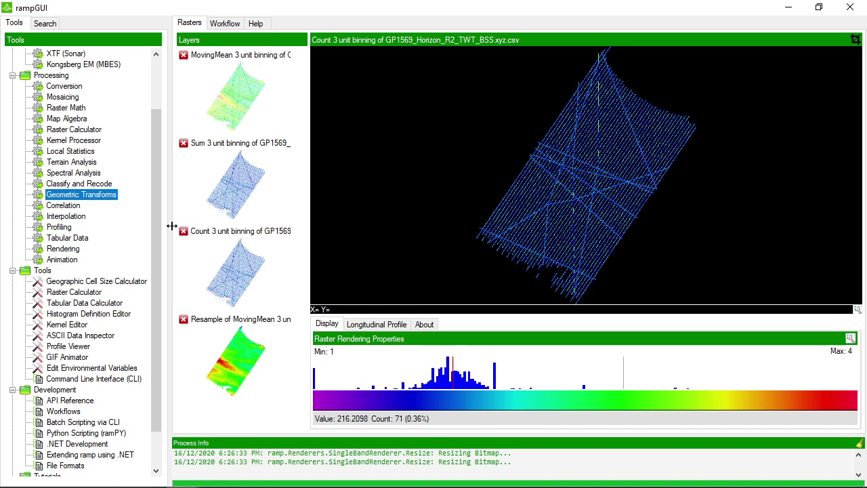
double_click(82, 293)
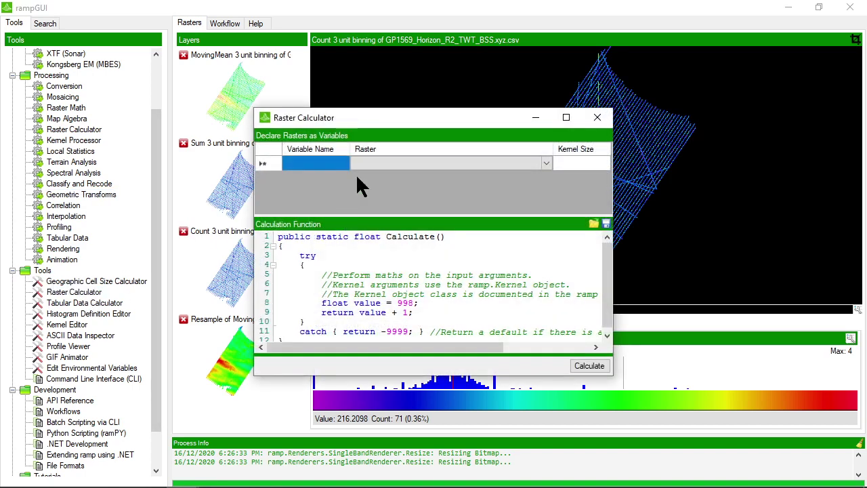
left_click(596, 115)
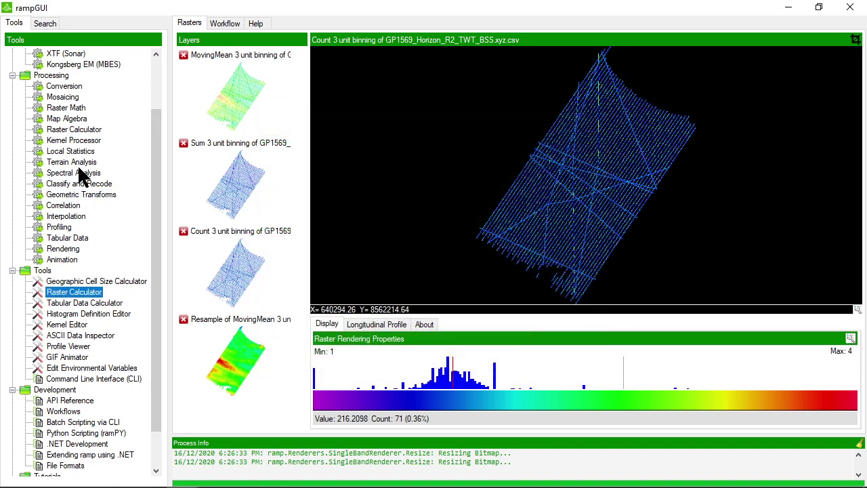
double_click(68, 107)
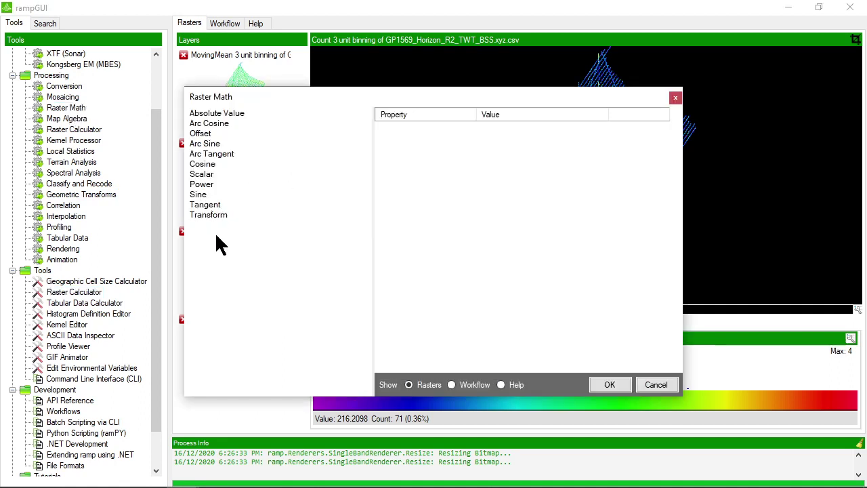
left_click(676, 99)
Step: Open Map Algebra, choose Divide, and set the Sum 3 unit binning raster as the first input
double_click(73, 118)
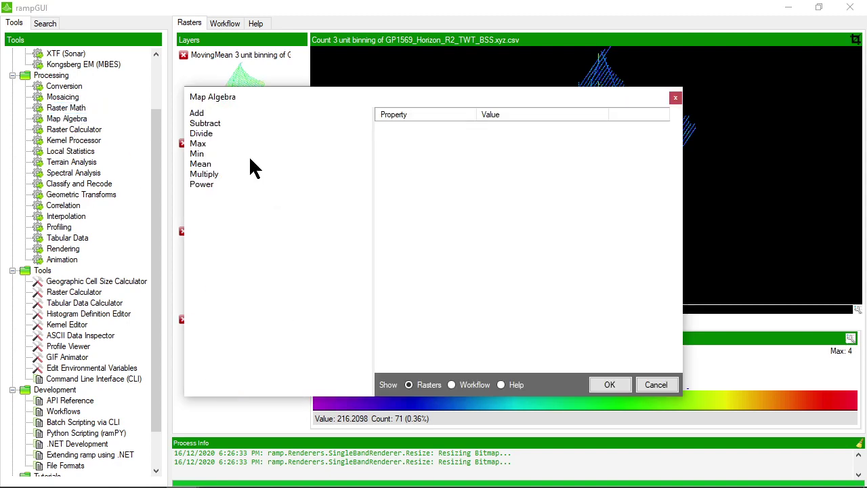
left_click(200, 134)
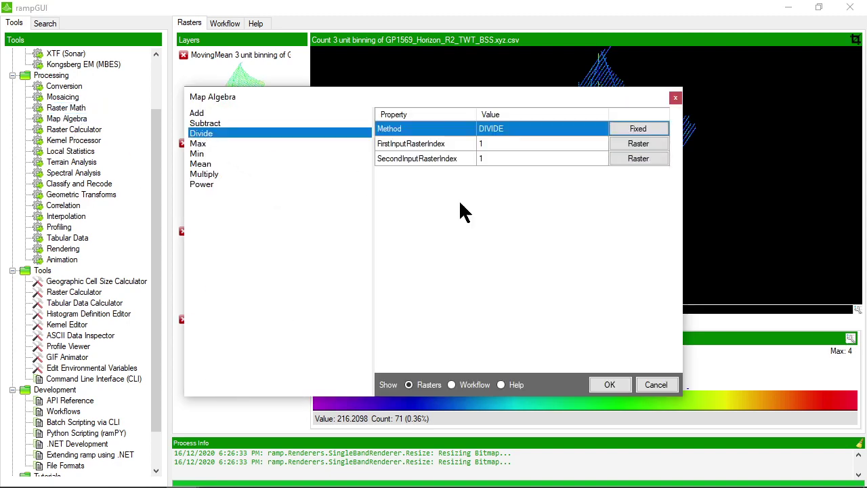
left_click(637, 144)
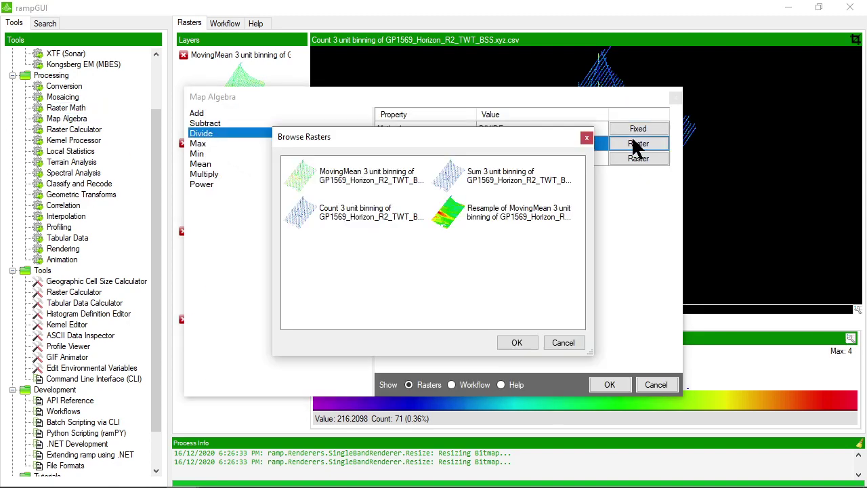
double_click(499, 187)
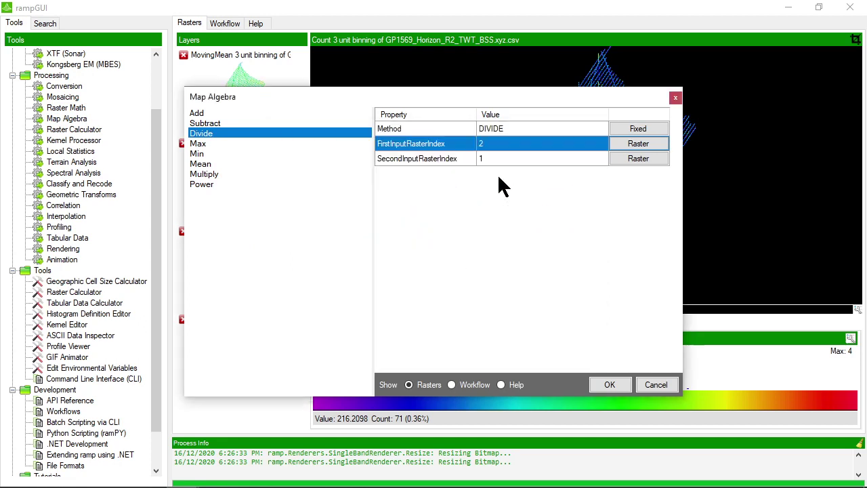
Step: Set the Count 3 unit binning raster as the second input and run the division
left_click(489, 161)
left_click(638, 160)
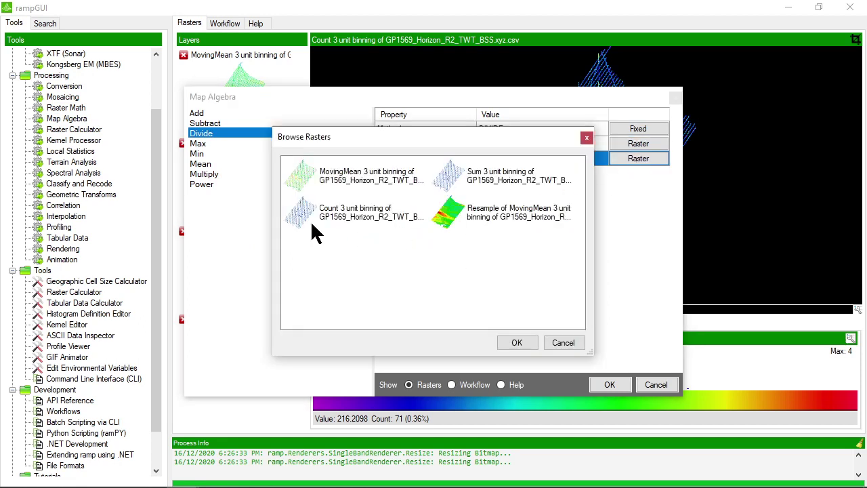
left_click(342, 212)
double_click(344, 215)
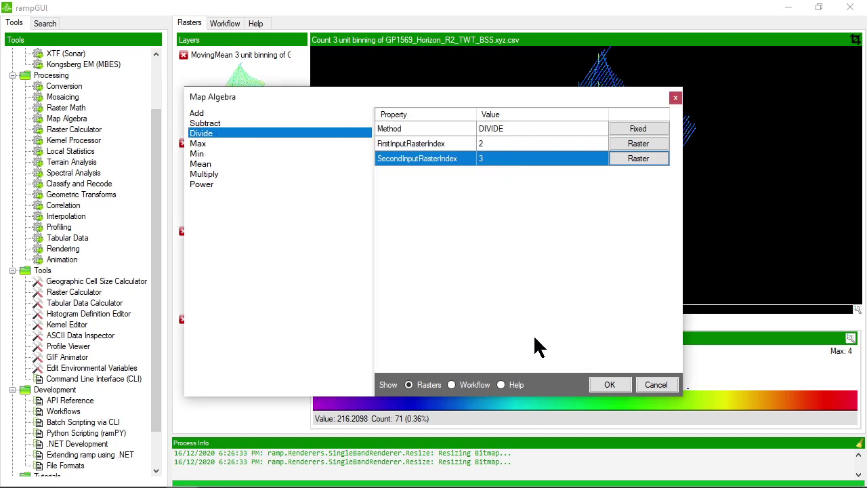
left_click(608, 384)
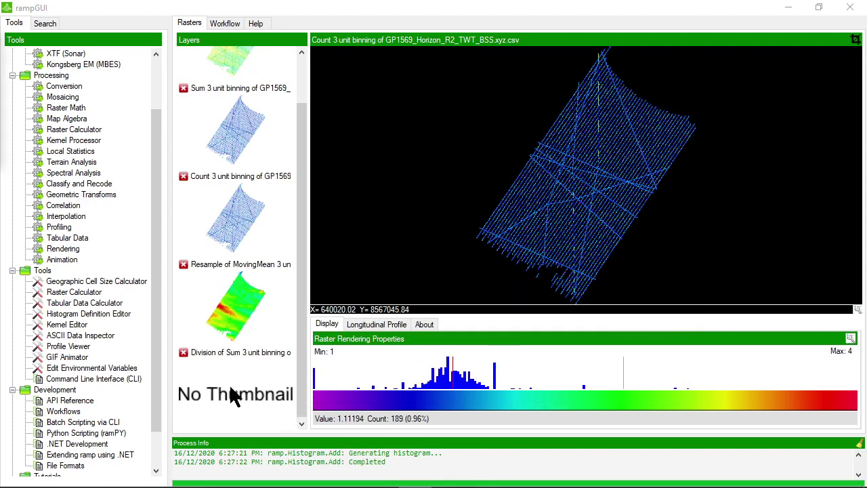
Step: Render the raster of the Sum divided by the Count
left_click(231, 396)
right_click(231, 396)
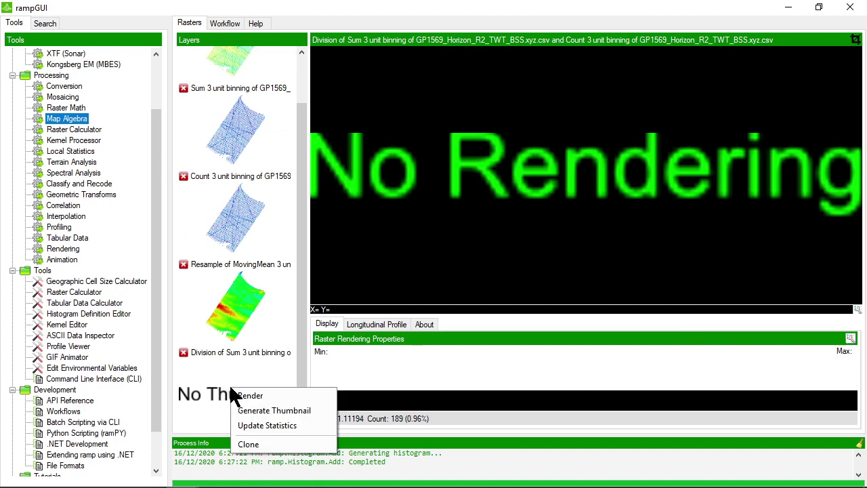
left_click(244, 395)
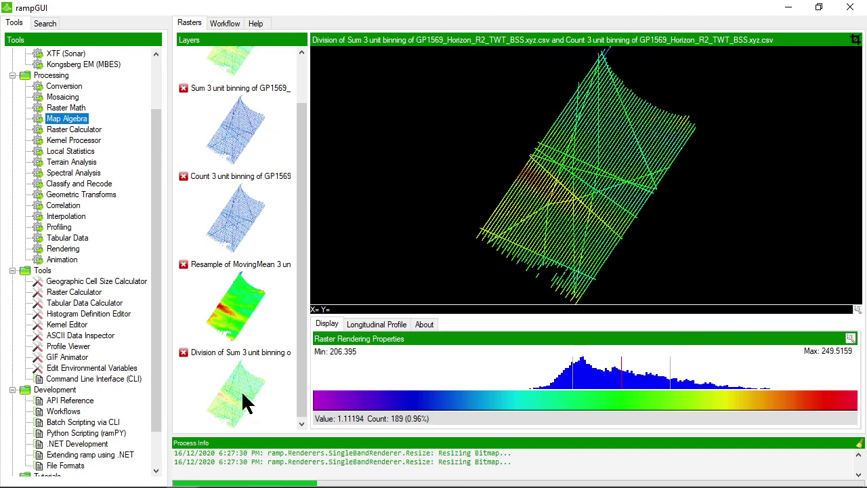
Step: Rename the division raster, replacing "Division of Sum 3 unit binning" at the start of its name with "True Mean"
left_click(233, 352)
left_click_drag(191, 352, 232, 350)
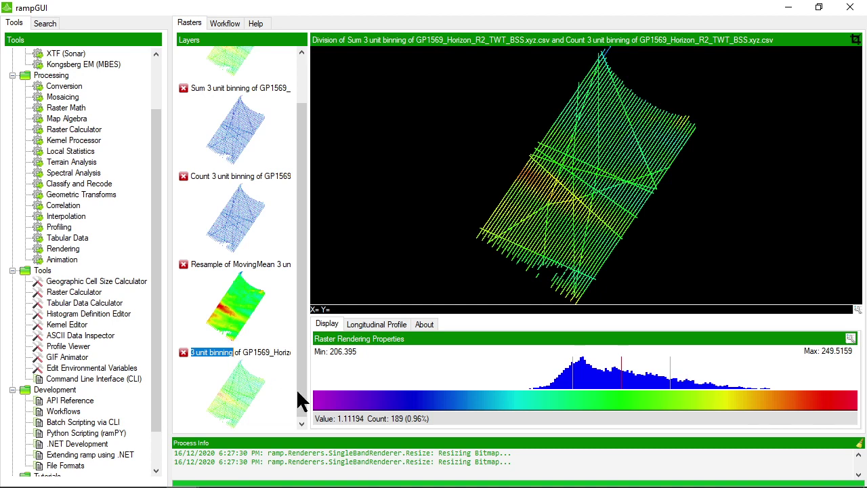
type("True Mean")
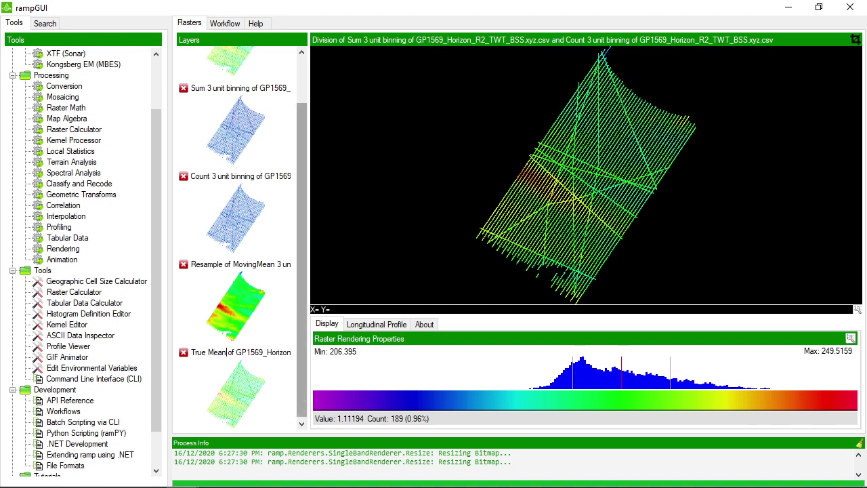
left_click(240, 390)
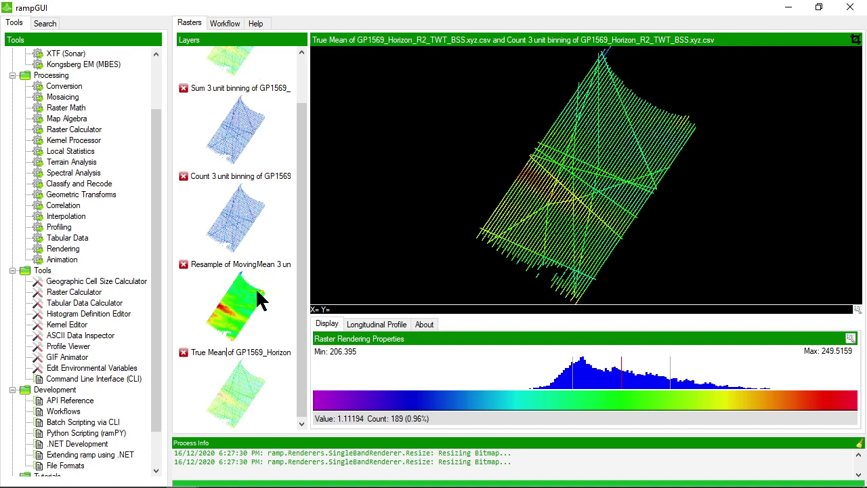
Step: Compare the resampled MovingMean raster with the True Mean raster
scroll(256, 288, "up", 1)
left_click(237, 355)
scroll(238, 357, "down", 1)
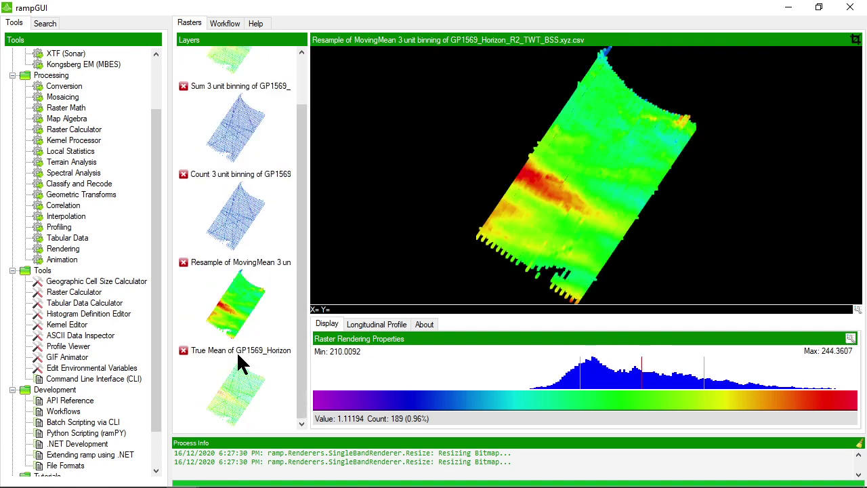
left_click(246, 392)
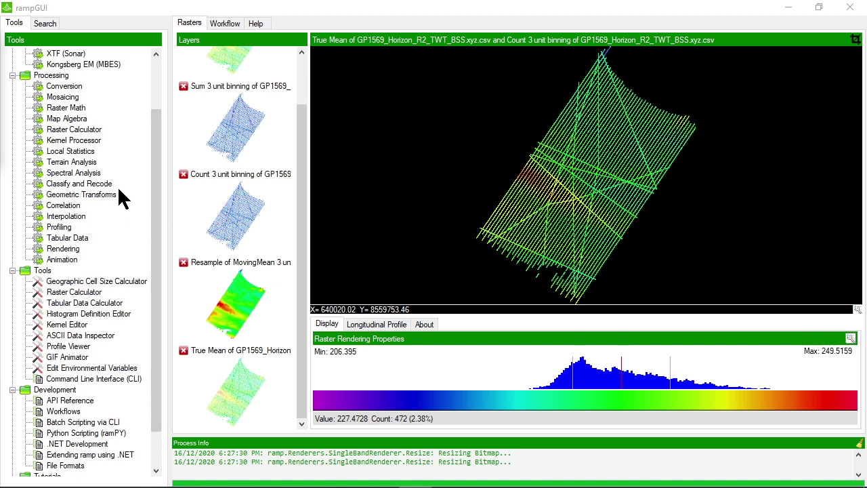
Step: Open Geometric Transforms, choose Kernel Resampling (Downsample), and set the True Mean raster as the input raster
double_click(82, 194)
left_click(261, 113)
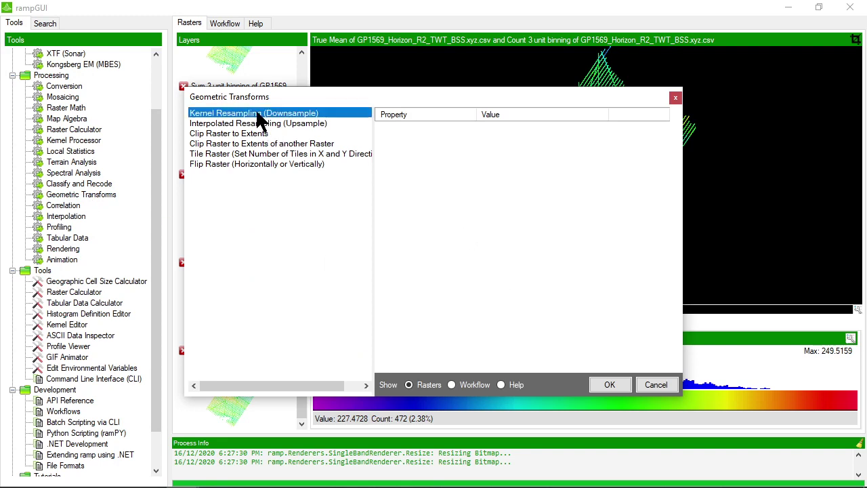
left_click_drag(312, 100, 387, 126)
left_click(699, 170)
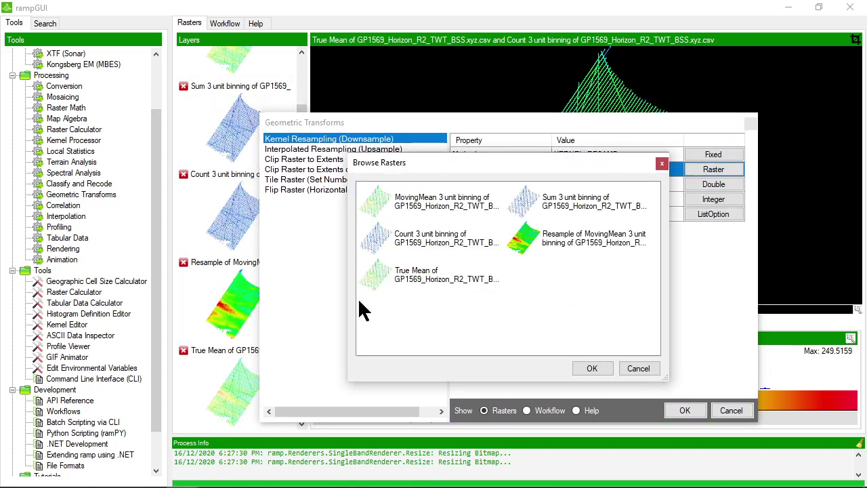
double_click(413, 278)
Step: Set the OutputCellSize for resampling the True Mean raster to 25
left_click(582, 184)
left_click(713, 186)
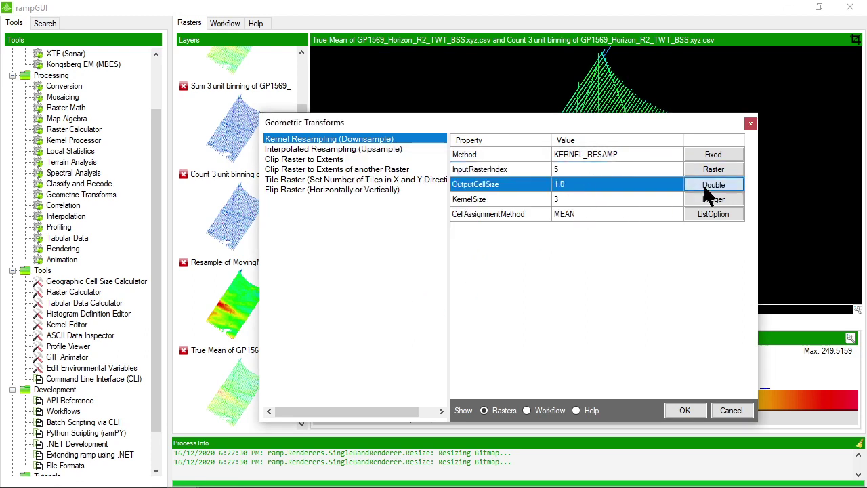
type("25")
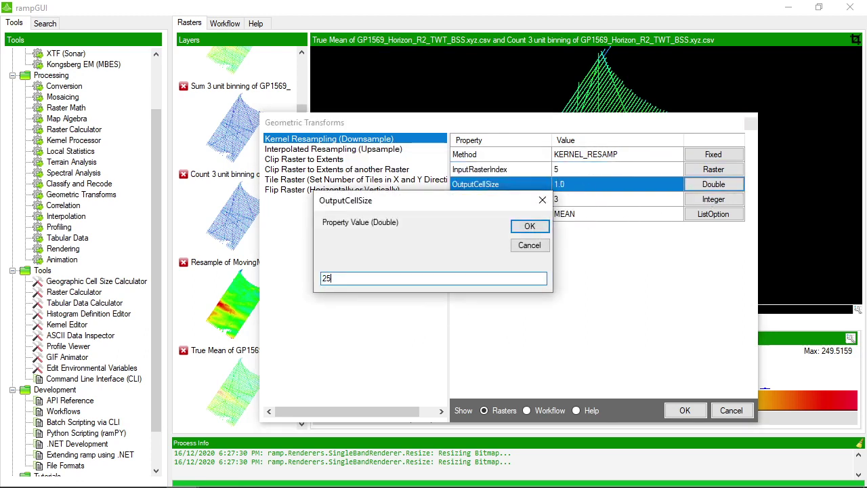
key("Return")
Step: Run the True Mean raster's downsampling with a KernelSize of 25 and render the resampled raster
left_click(612, 201)
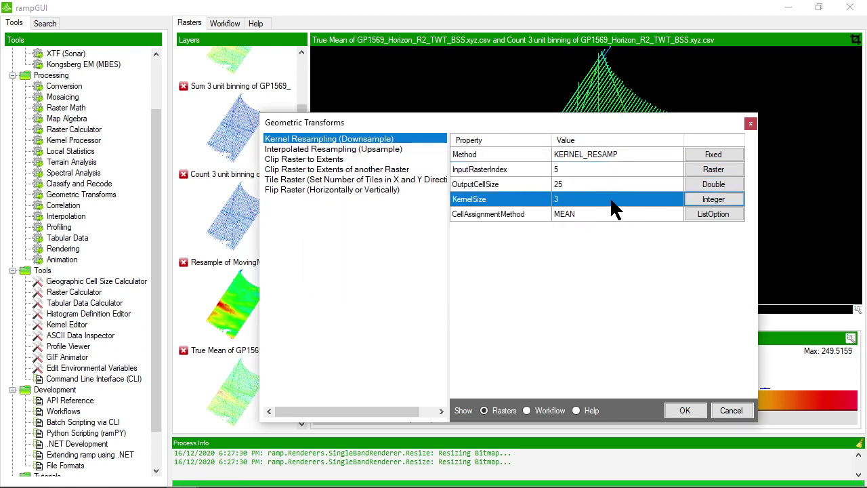
left_click(698, 201)
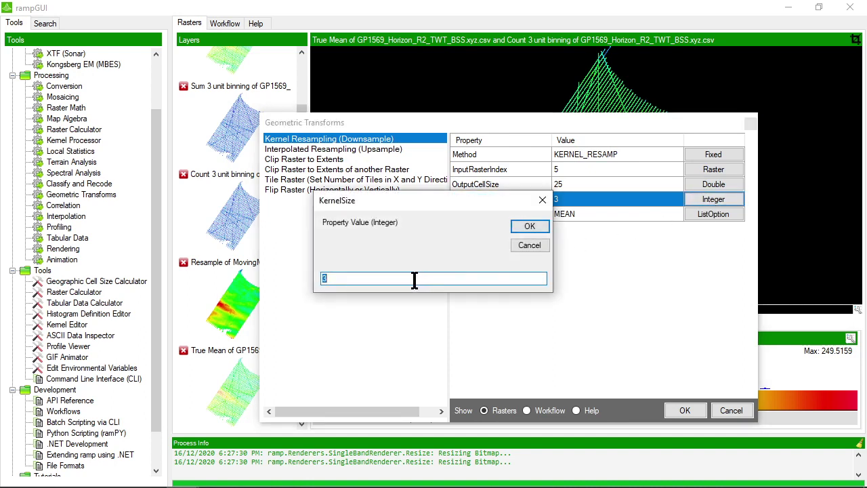
type("25")
key("Return")
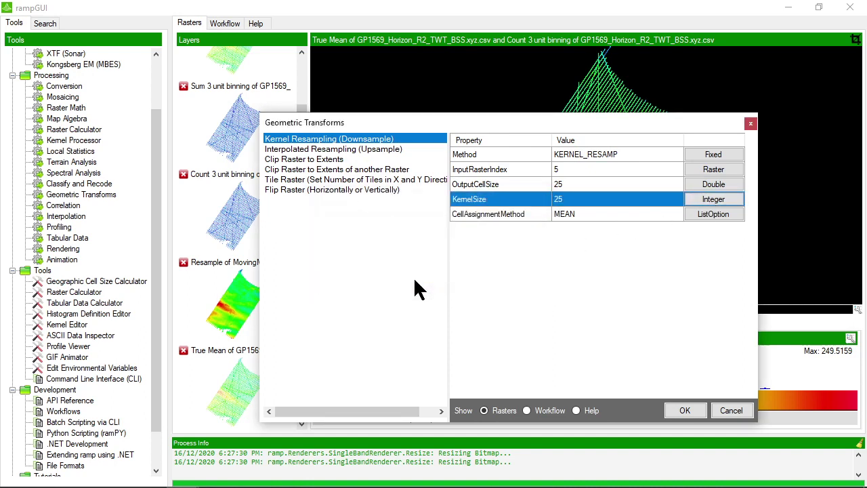
left_click(686, 411)
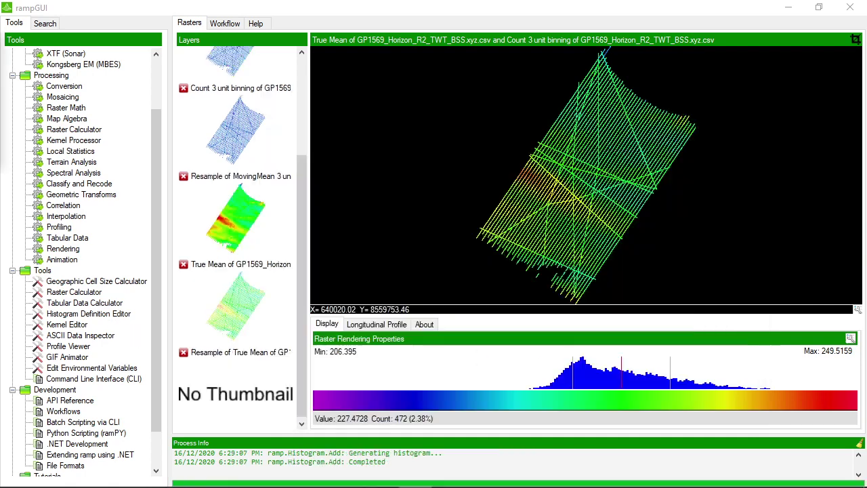
right_click(249, 390)
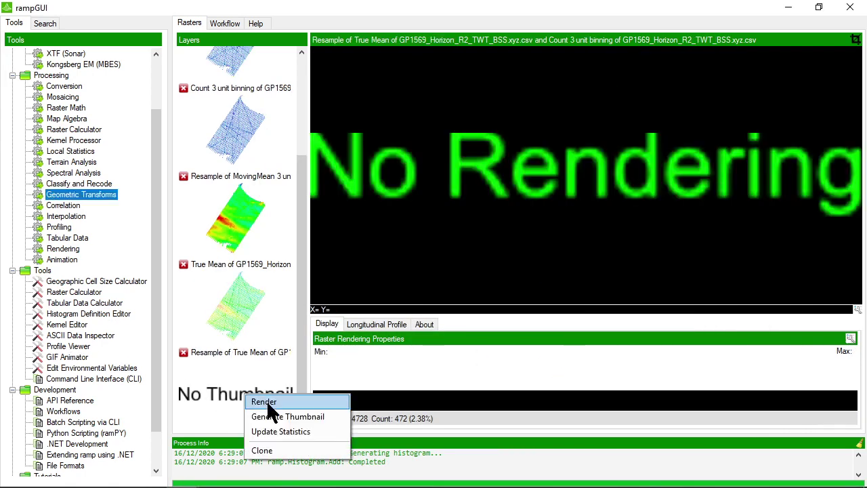
left_click(255, 403)
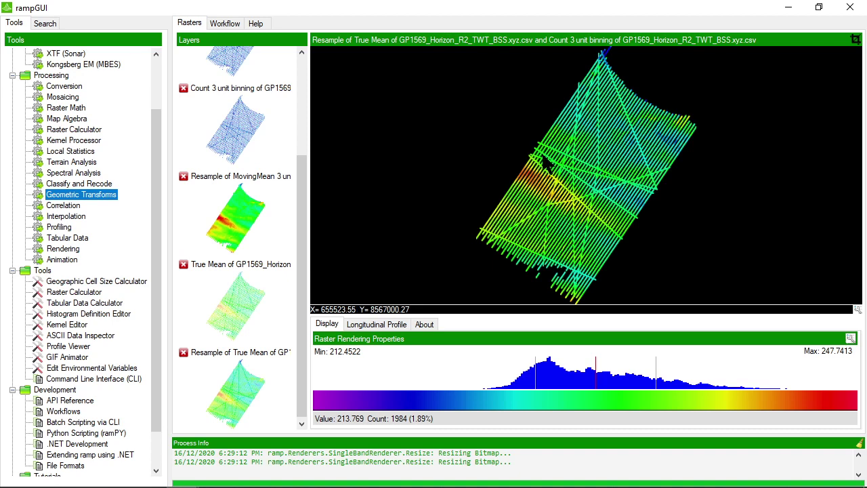
Step: Open Local Statistics, choose Localised Mean (Kernel), and set the resampled True Mean raster as the input raster
double_click(72, 152)
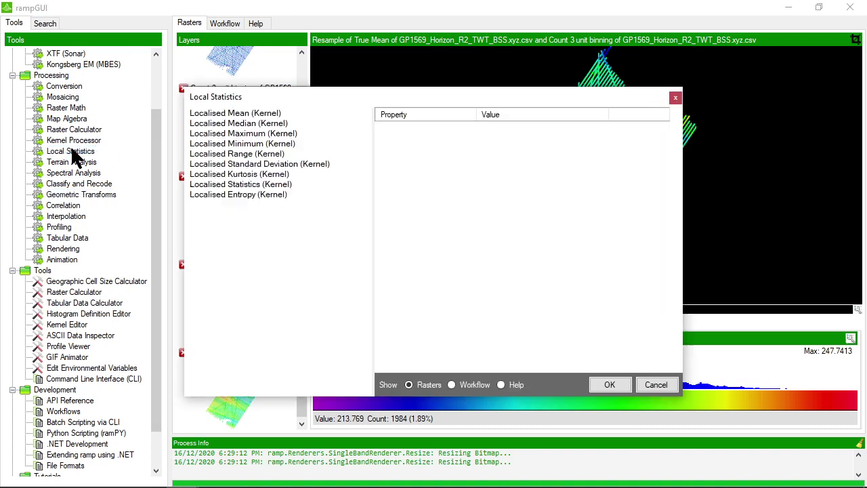
left_click(478, 120)
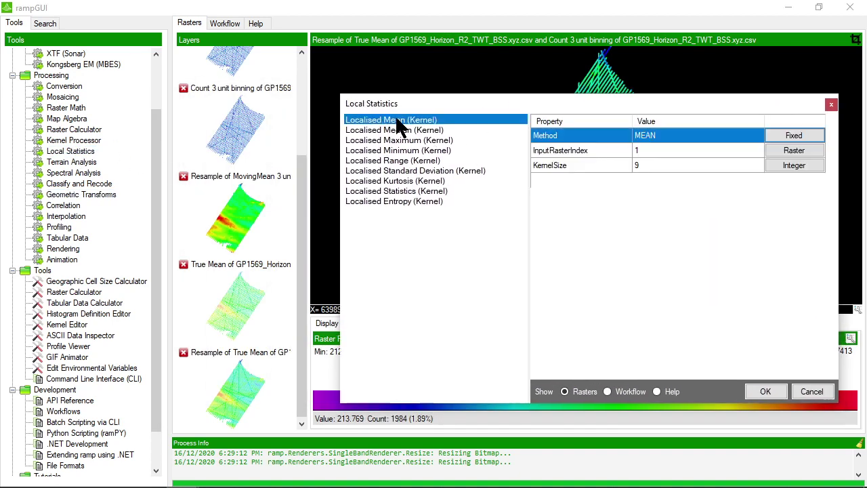
left_click(535, 127)
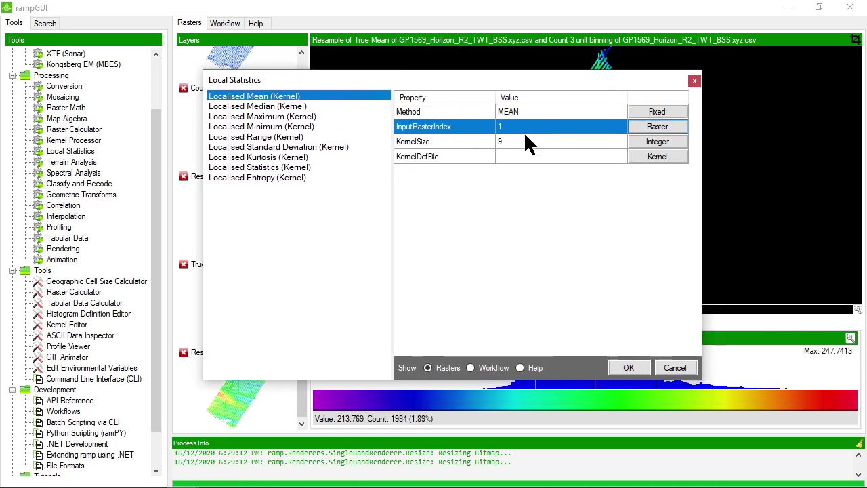
left_click(656, 128)
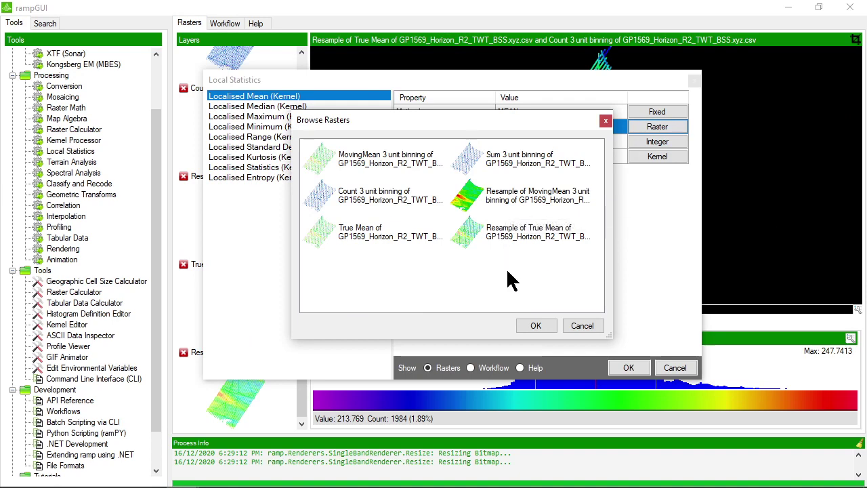
double_click(484, 238)
Step: Run the Localised Mean with a KernelSize of 15 and render the resulting Local Mean raster
left_click(527, 142)
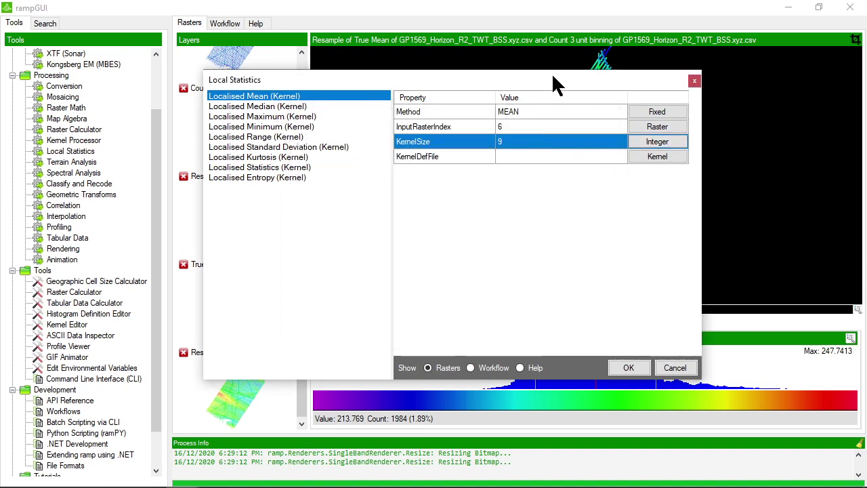
left_click(654, 143)
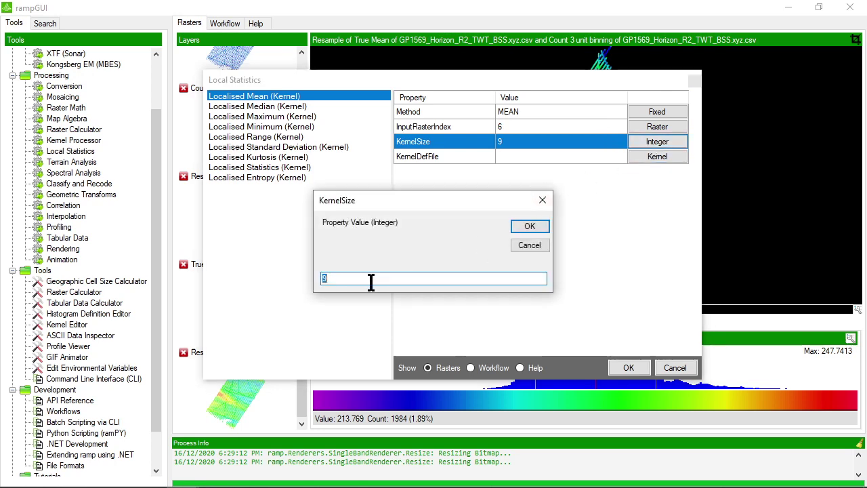
type("15")
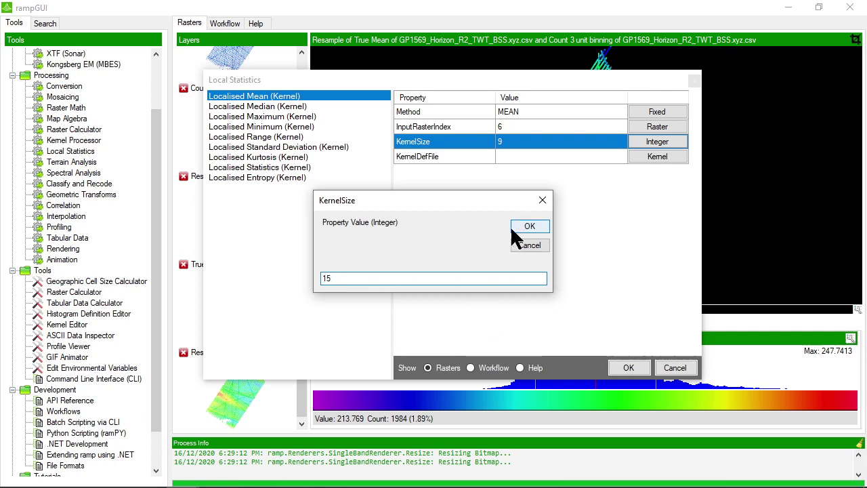
left_click(528, 226)
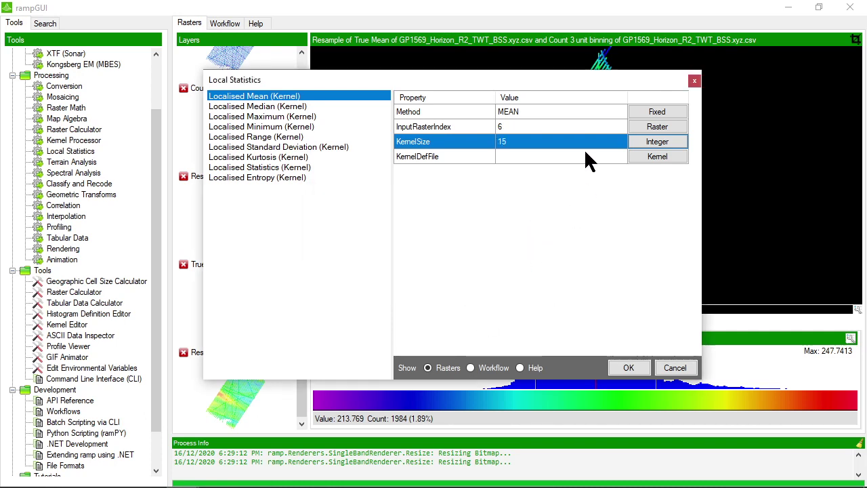
left_click(629, 369)
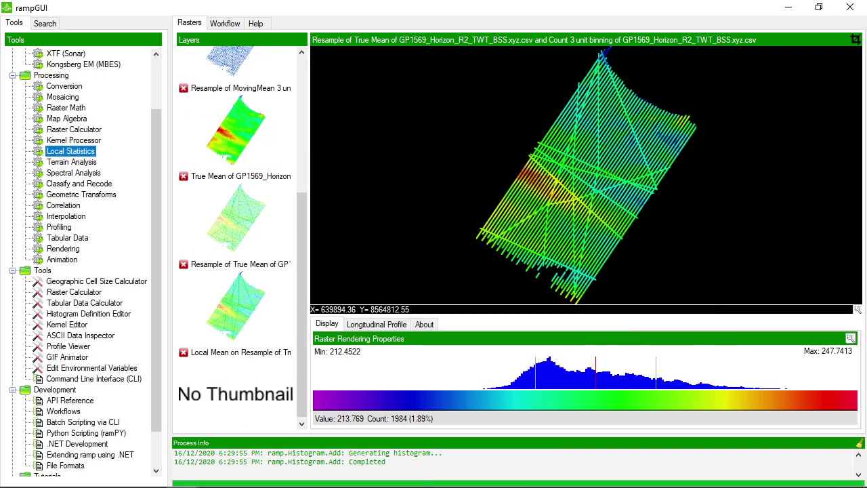
right_click(231, 381)
left_click(252, 389)
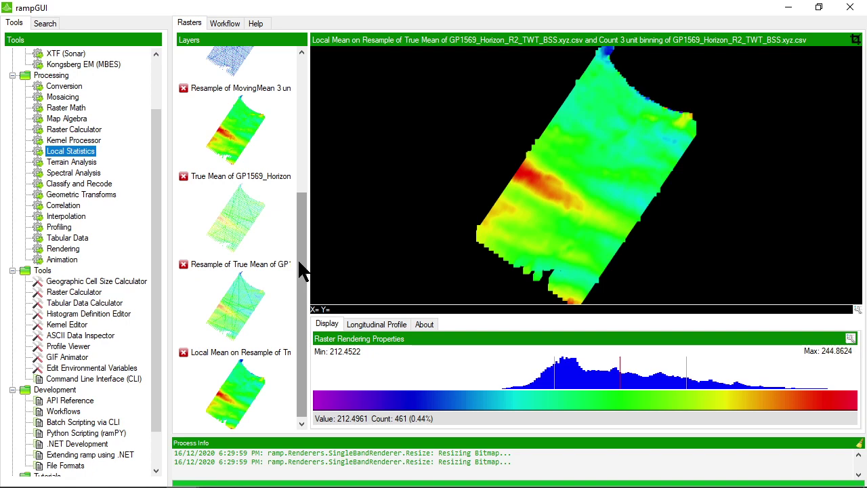
Step: Compare the Local Mean raster with the resampled MovingMean raster by displaying them alternately
left_click_drag(303, 271, 293, 113)
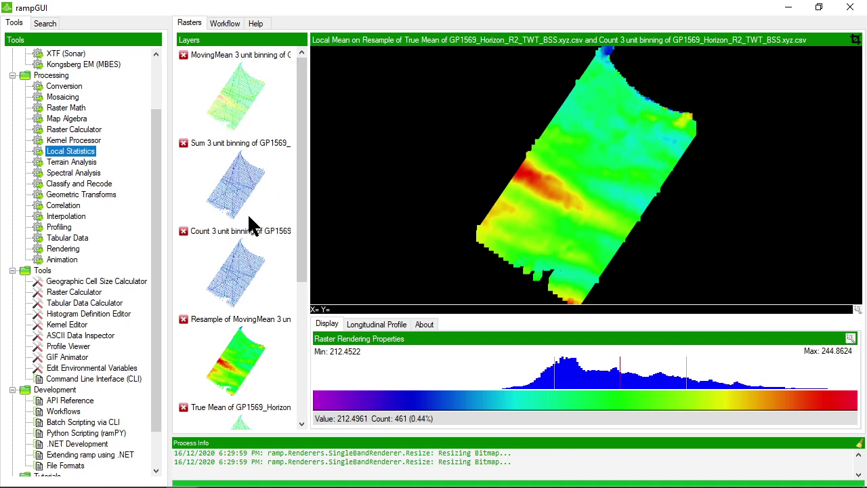
left_click_drag(304, 140, 307, 285)
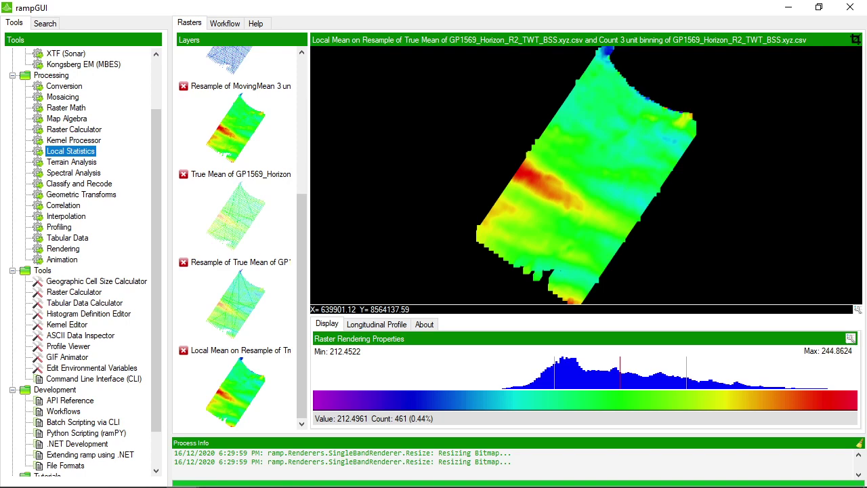
scroll(81, 258, "up", 2)
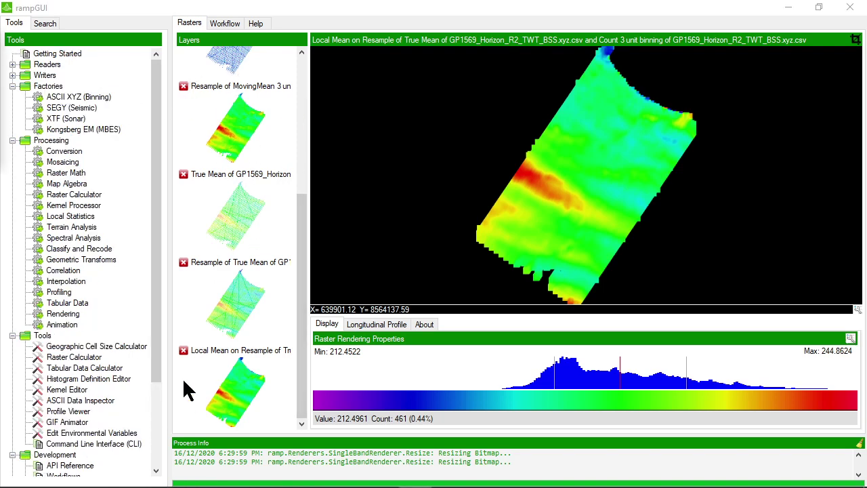
left_click(235, 391)
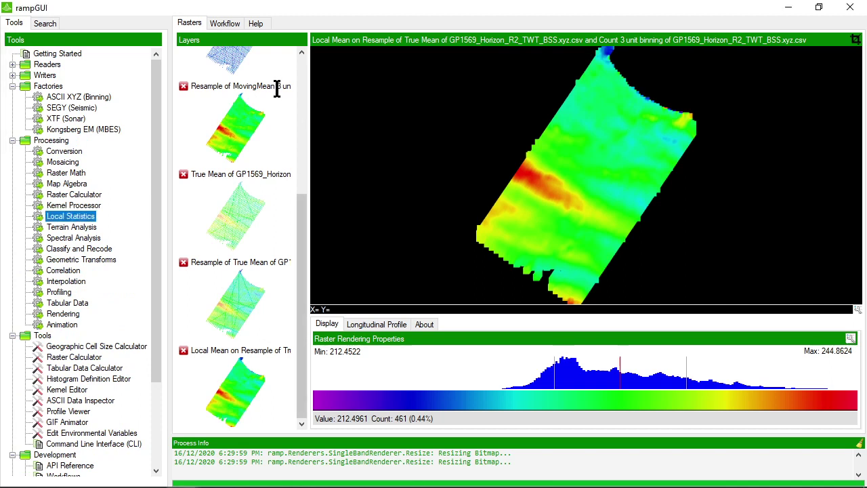
left_click(242, 128)
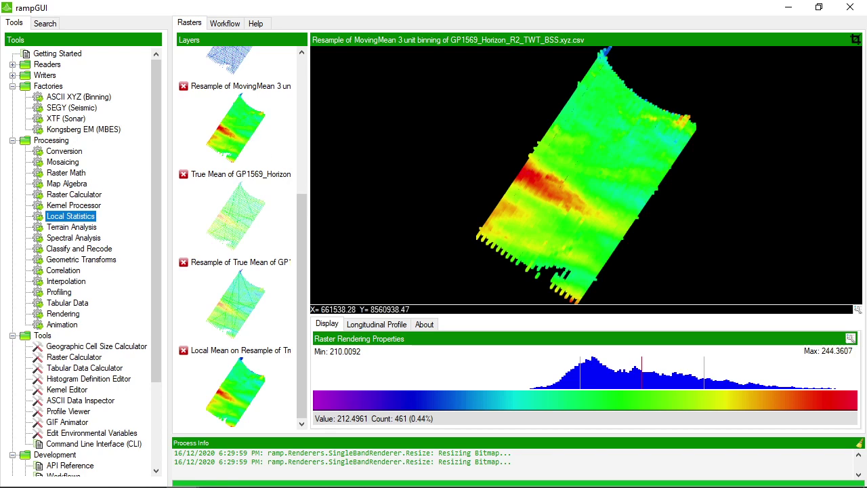
left_click(239, 394)
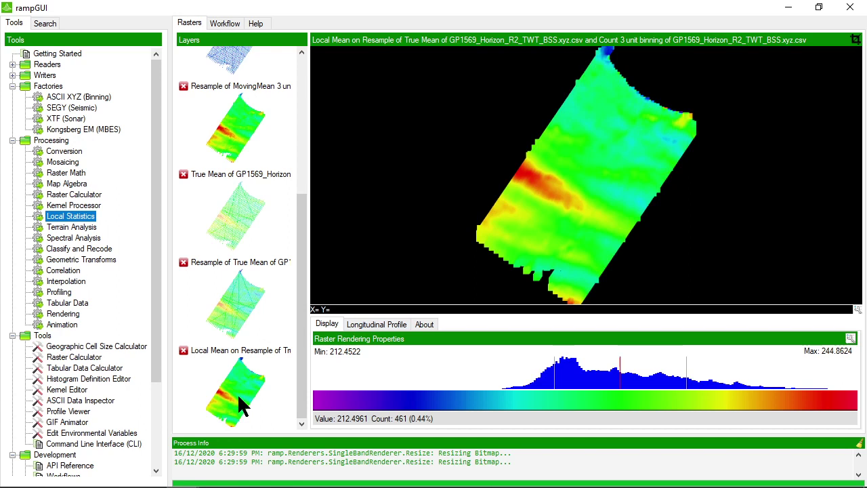
left_click(238, 127)
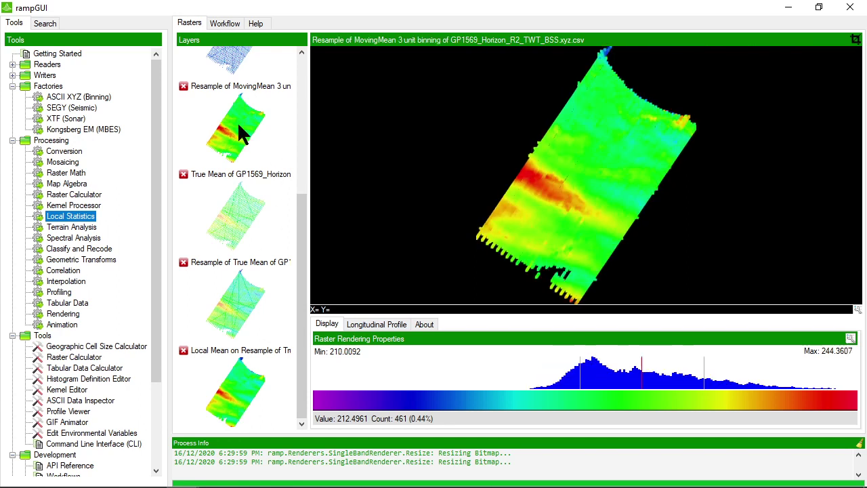
left_click(244, 404)
left_click(241, 135)
left_click(241, 393)
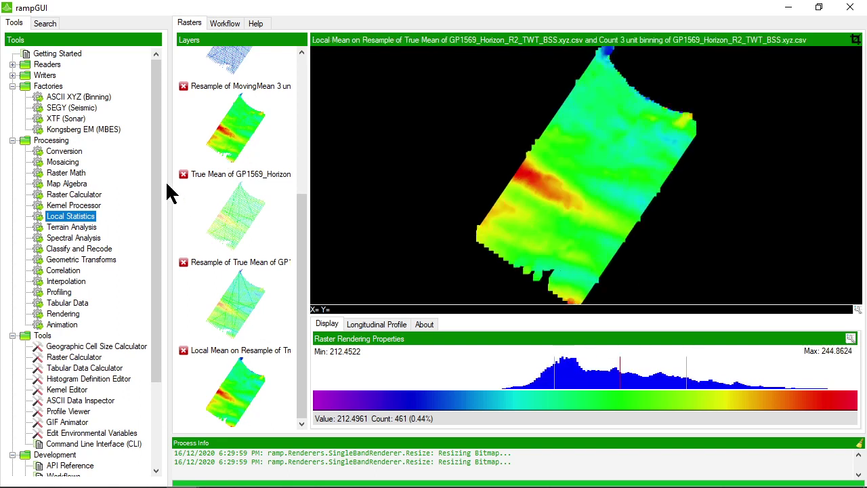
left_click(242, 138)
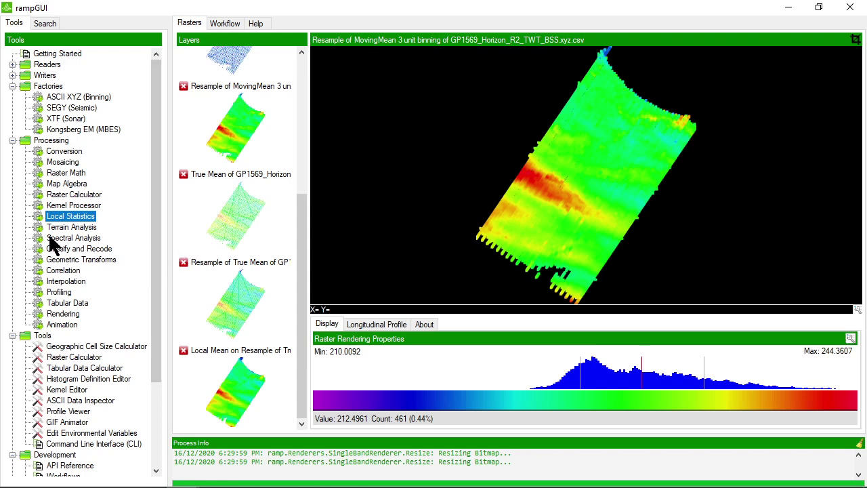
Step: Open ASCII XYZ (Binning) and examine how Bin a File (Define Extents) differs from Bin a File, especially its X and Y extent properties
left_click(78, 97)
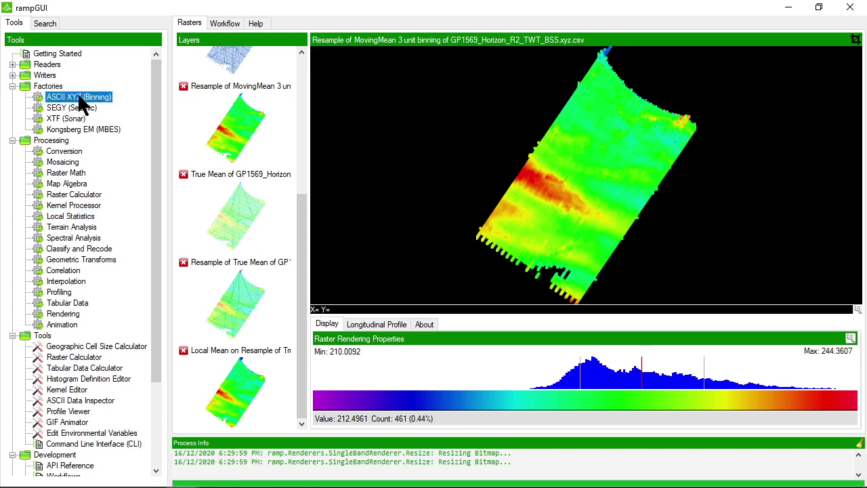
double_click(78, 97)
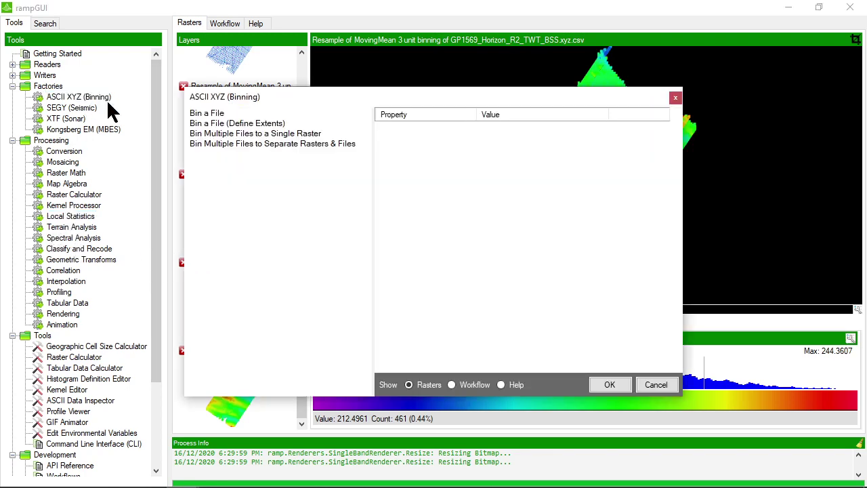
left_click(225, 114)
left_click_drag(244, 105, 265, 93)
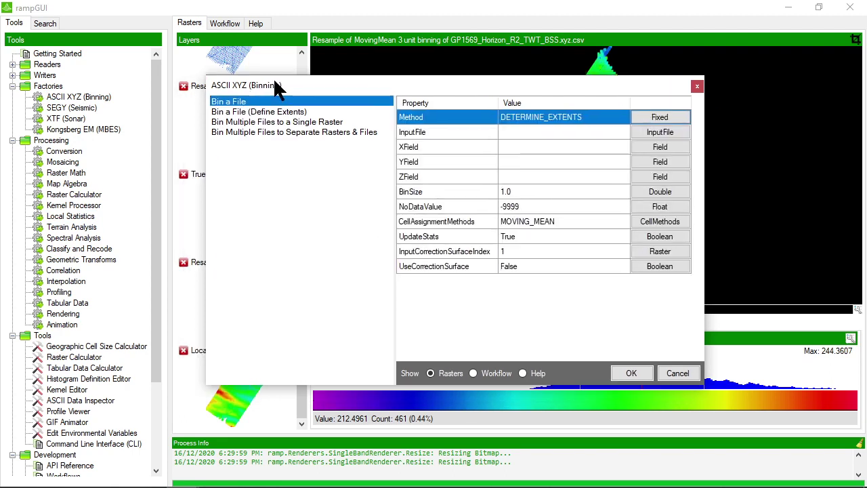
left_click(241, 112)
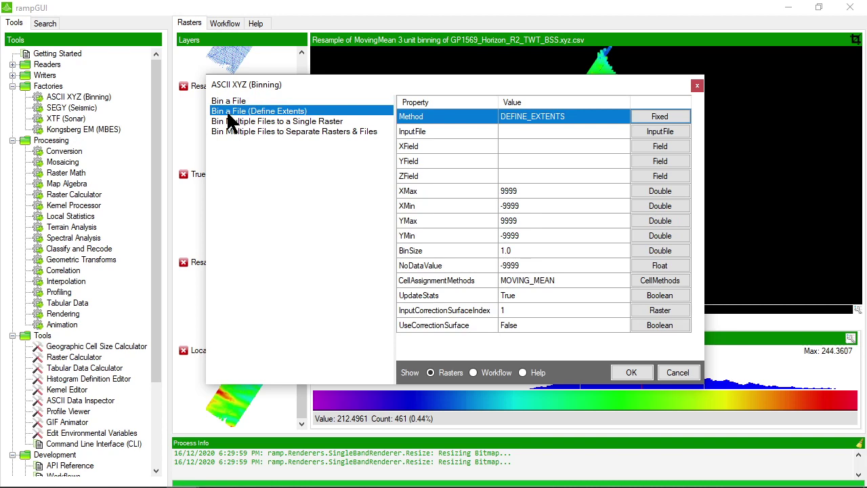
left_click(229, 102)
left_click(231, 111)
left_click(529, 146)
left_click_drag(536, 191, 505, 235)
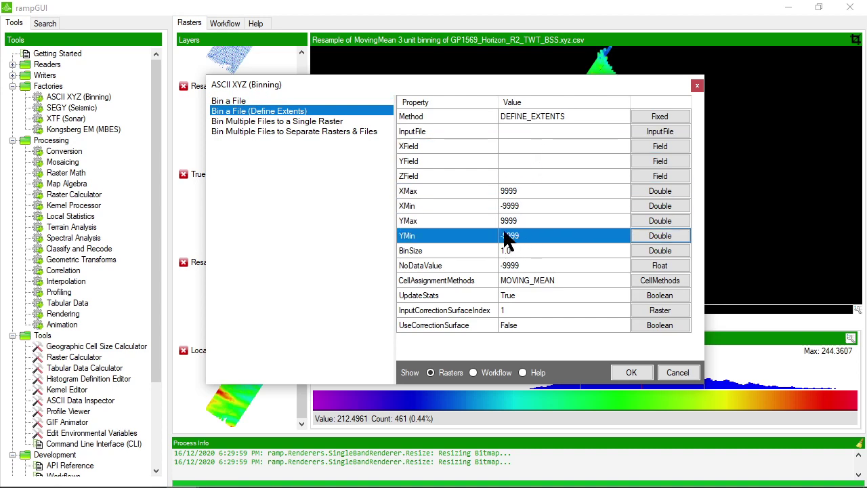
left_click(529, 189)
left_click_drag(525, 205, 529, 236)
Step: Examine the input folder and file filter properties of the two methods for binning multiple files
left_click(258, 122)
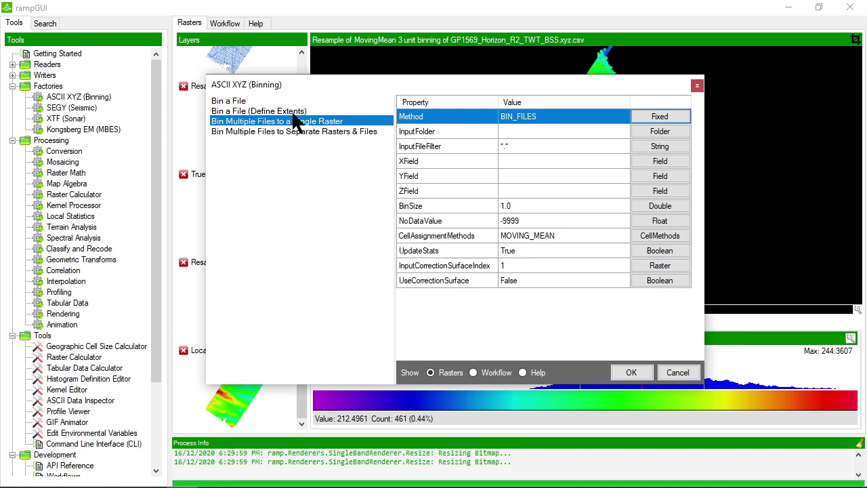
left_click(534, 132)
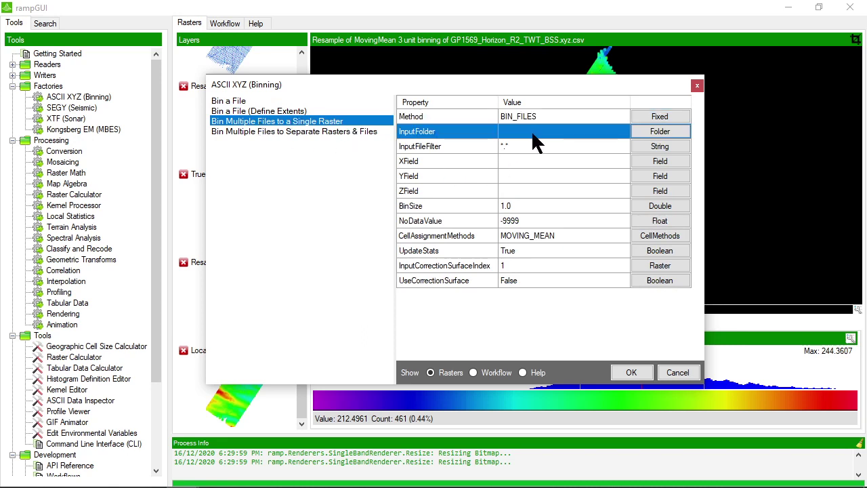
left_click(525, 145)
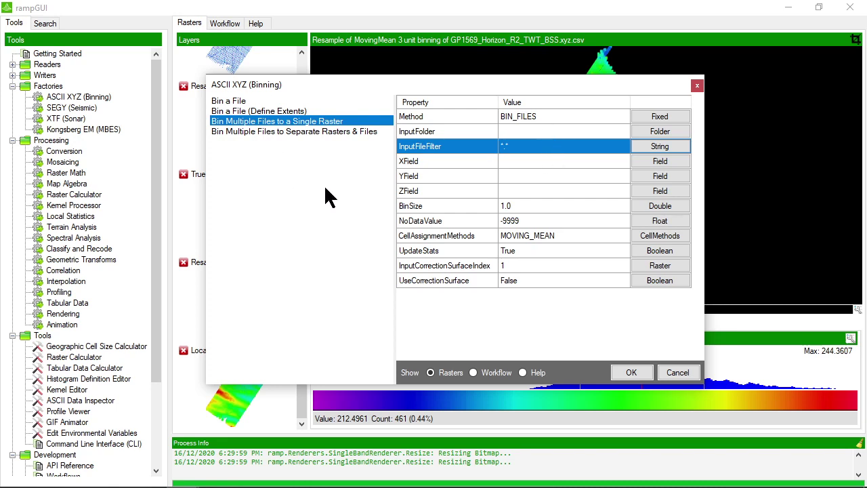
left_click(285, 131)
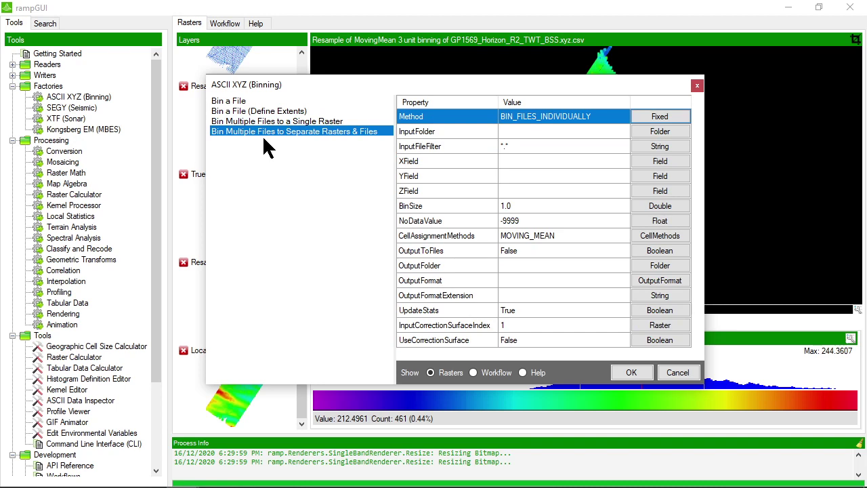
left_click(541, 146)
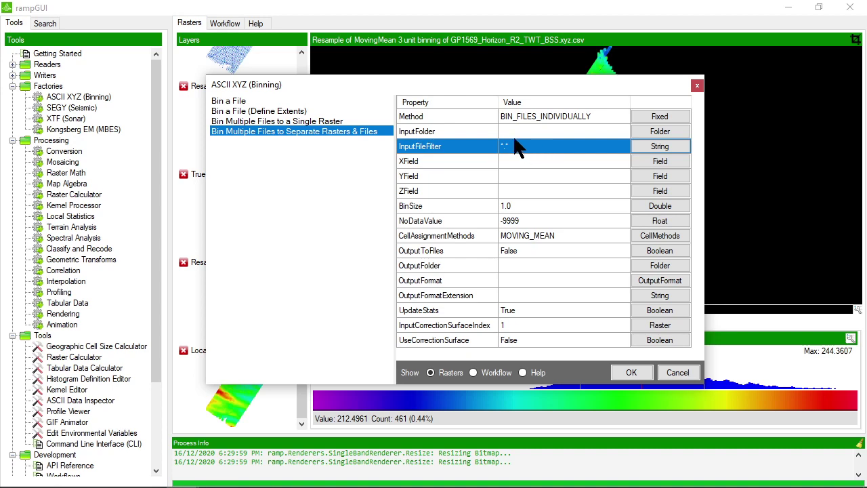
Step: Review the properties of all four ASCII XYZ binning methods, ending on Bin Multiple Files to Separate Rasters & Files
left_click(249, 122)
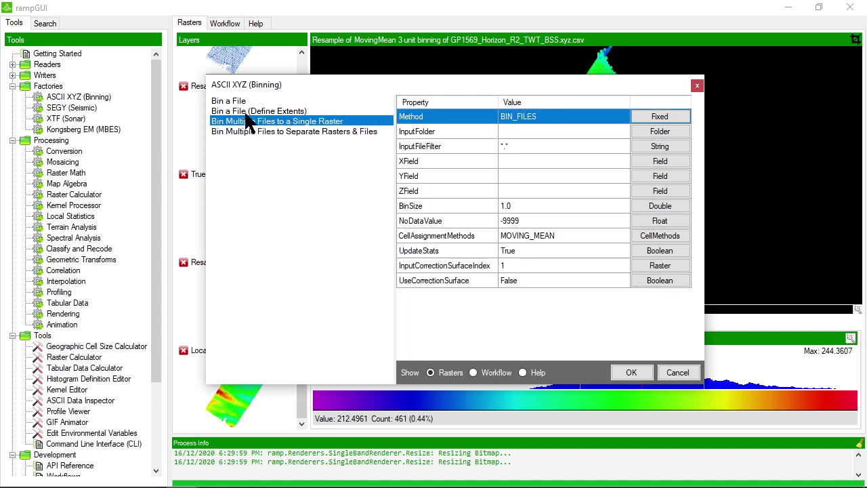
left_click(246, 111)
left_click(243, 101)
left_click(242, 113)
left_click(248, 121)
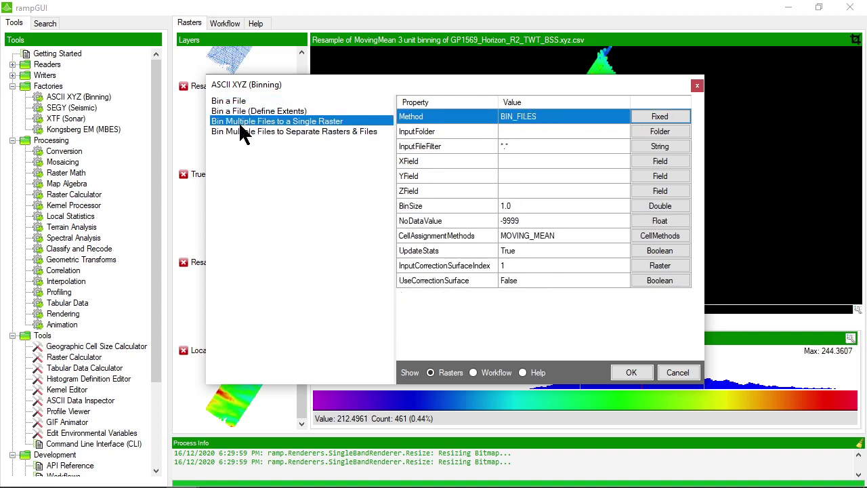
left_click(248, 132)
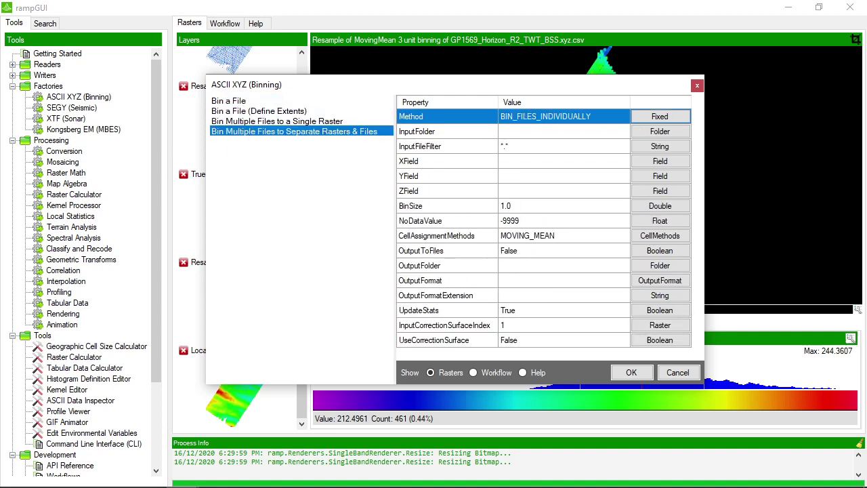